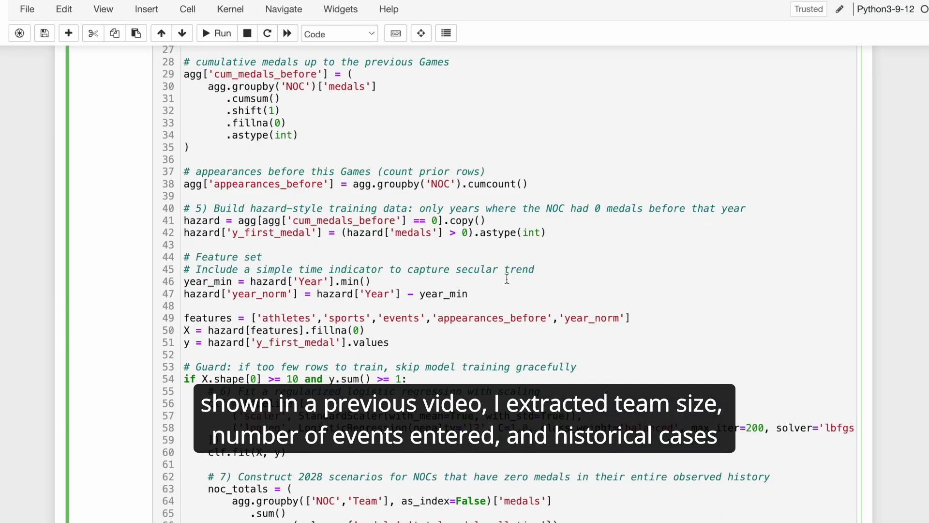
# Step: Examine the notebook's feature list and the logistic regression pipeline through to the code that builds the 2028 scenarios
pyautogui.keyDown('shift'); pyautogui.click(633, 317); pyautogui.keyUp('shift')
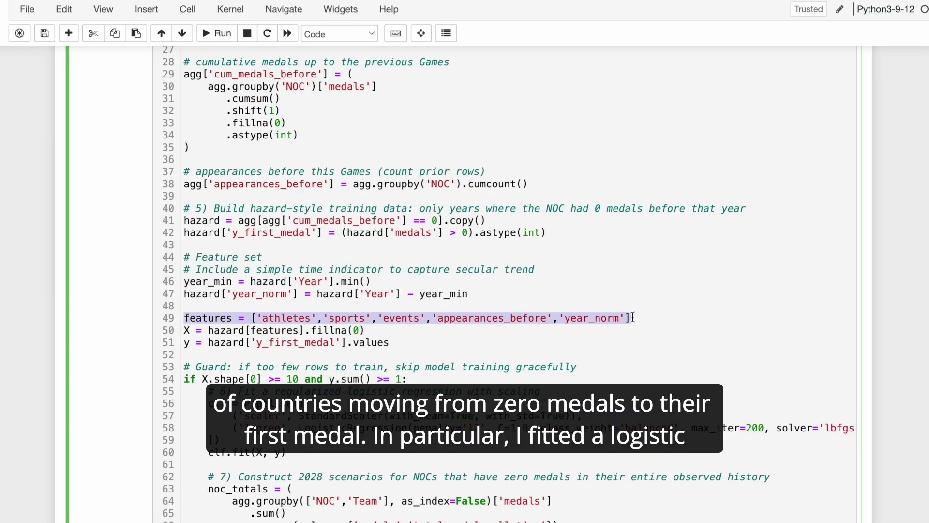
pyautogui.scroll(-5, 630, 310)
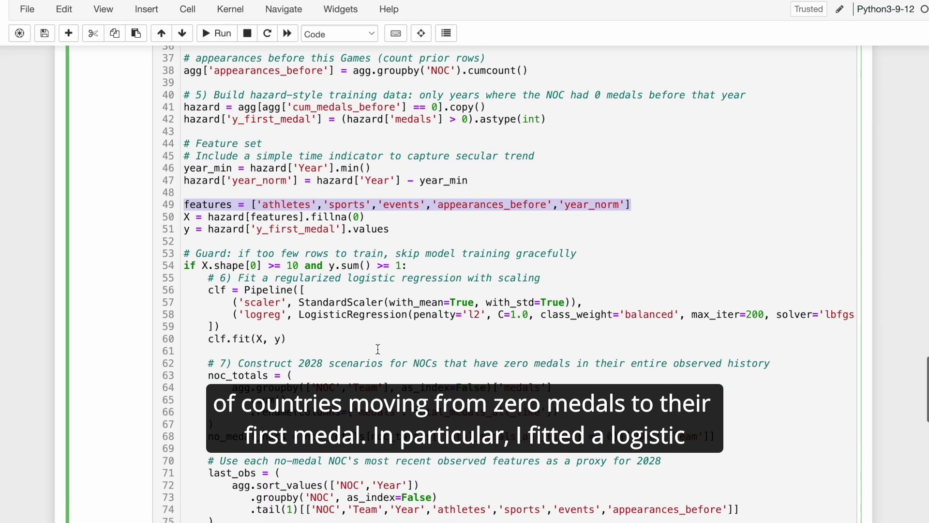
pyautogui.click(298, 316)
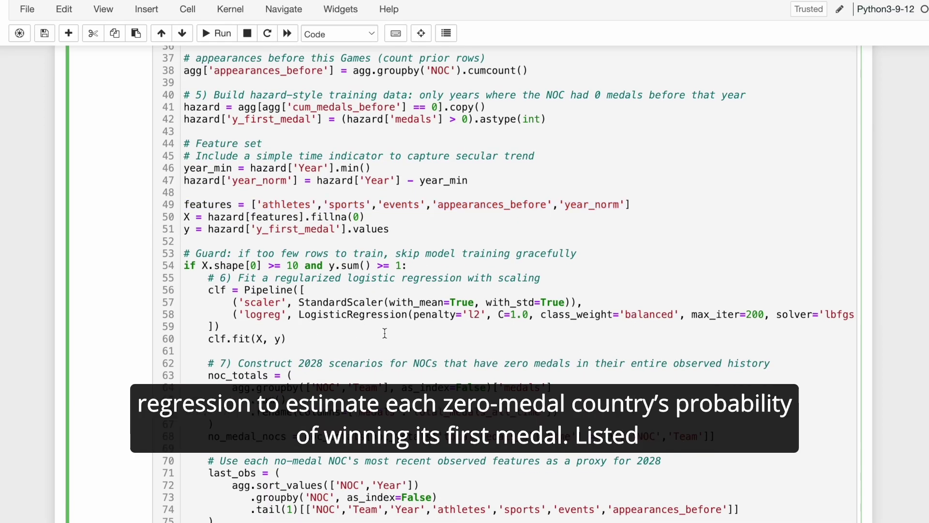
pyautogui.keyDown('shift'); pyautogui.click(293, 338); pyautogui.keyUp('shift')
pyautogui.hscroll(3, 412, 347)
pyautogui.hscroll(-3, 412, 347)
pyautogui.scroll(-8, 441, 364)
pyautogui.scroll(-5, 440, 364)
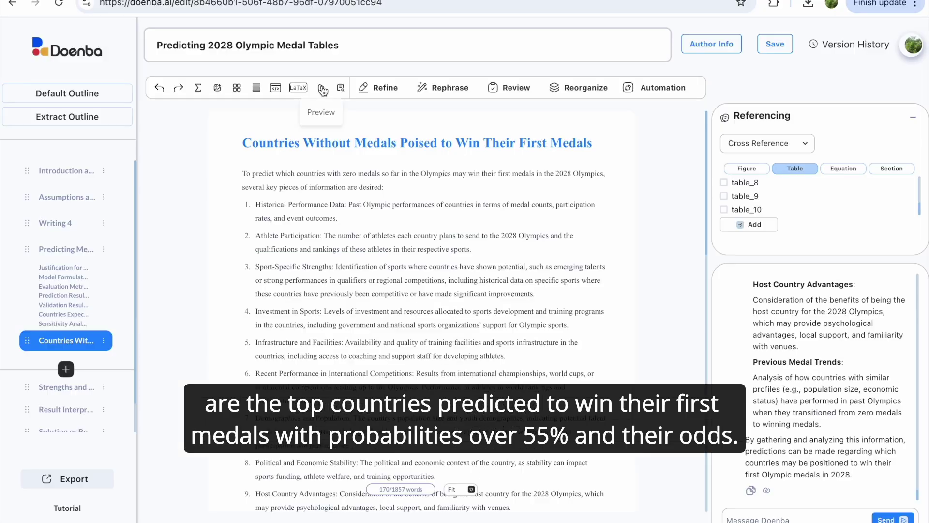
# Step: In Doenba, preview the section on countries without medals and the Events-Medals Relations and Host Effect section
pyautogui.click(321, 88)
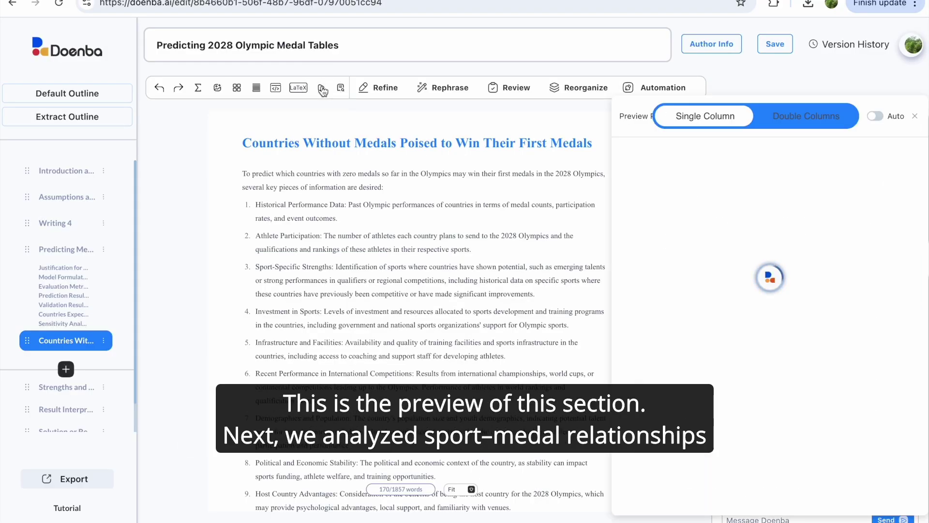
pyautogui.scroll(-5, 922, 257)
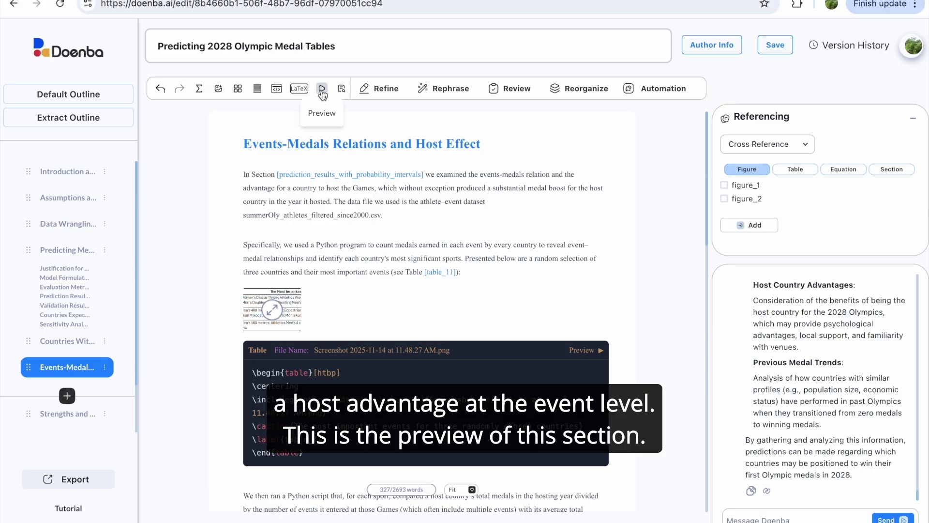
pyautogui.click(322, 89)
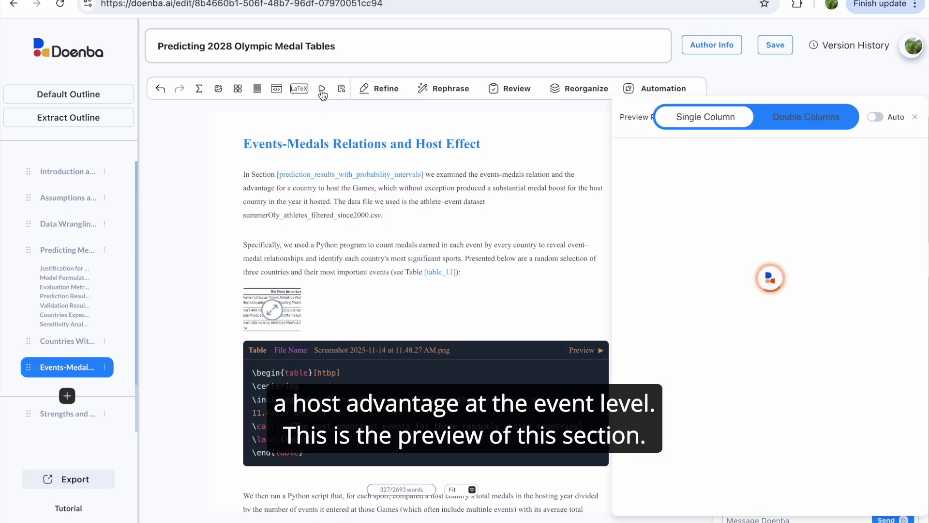
pyautogui.moveTo(919, 167); pyautogui.dragTo(922, 276)
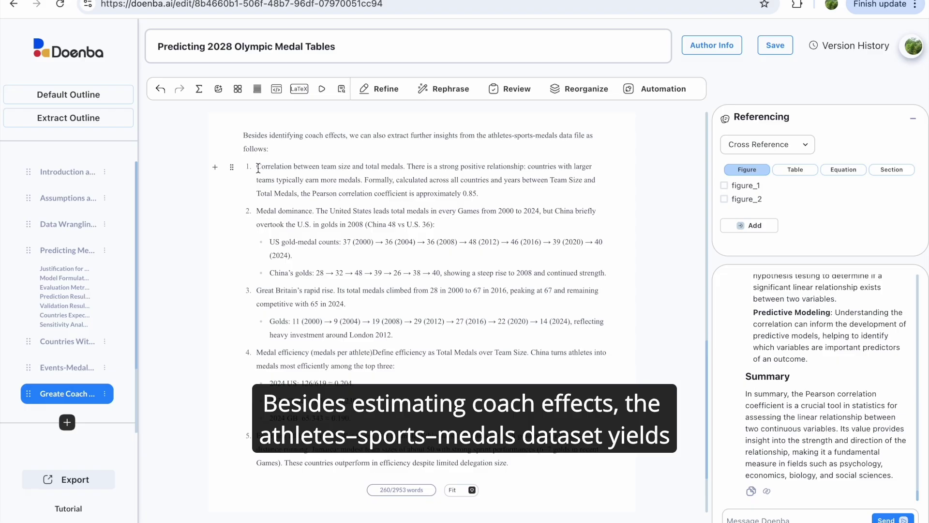
# Step: Highlight the explanation of the correlation between team size and total medals, and read on through the insights list
pyautogui.moveTo(408, 167); pyautogui.dragTo(482, 193)
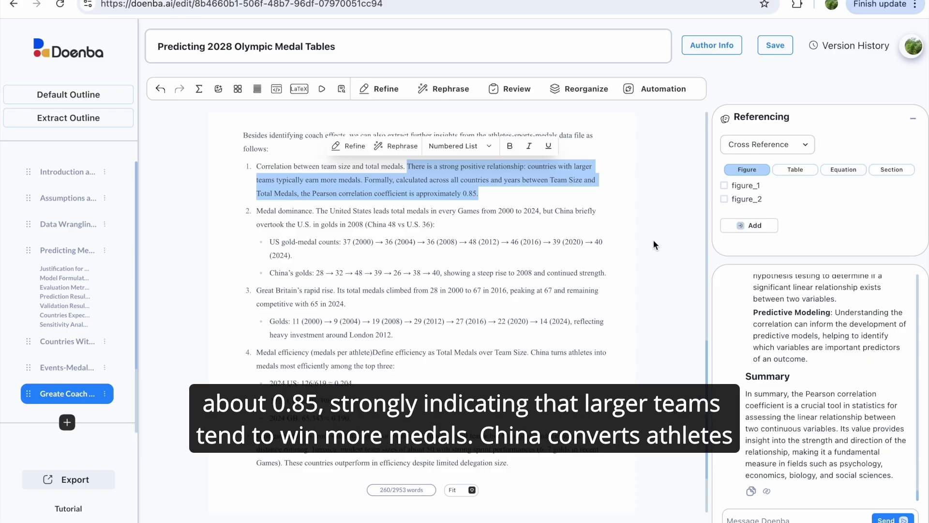
pyautogui.scroll(-1, 653, 241)
pyautogui.scroll(-2, 653, 241)
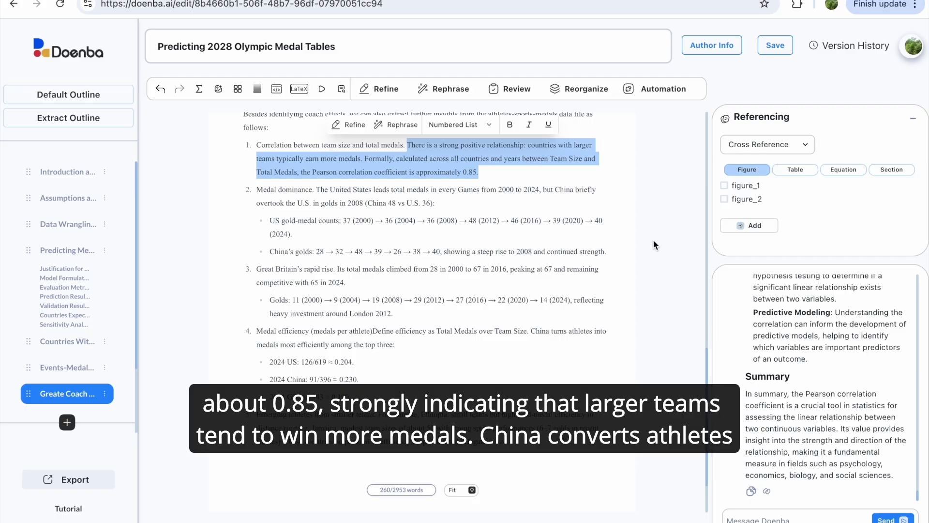
pyautogui.click(653, 240)
pyautogui.scroll(-2, 654, 241)
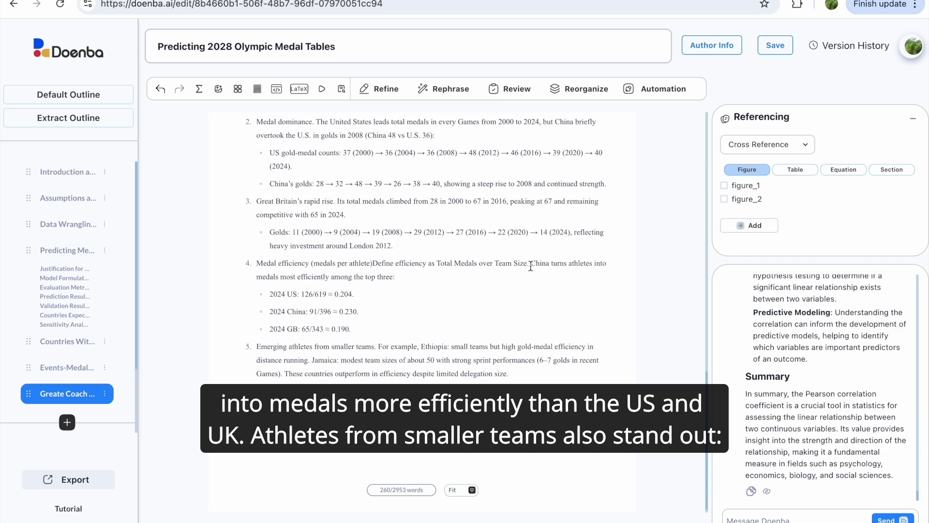
# Step: Delete the sentence on China's efficiency from list item 4 and all of item 5 on emerging athletes, and check the section's preview
pyautogui.moveTo(531, 263); pyautogui.dragTo(536, 273)
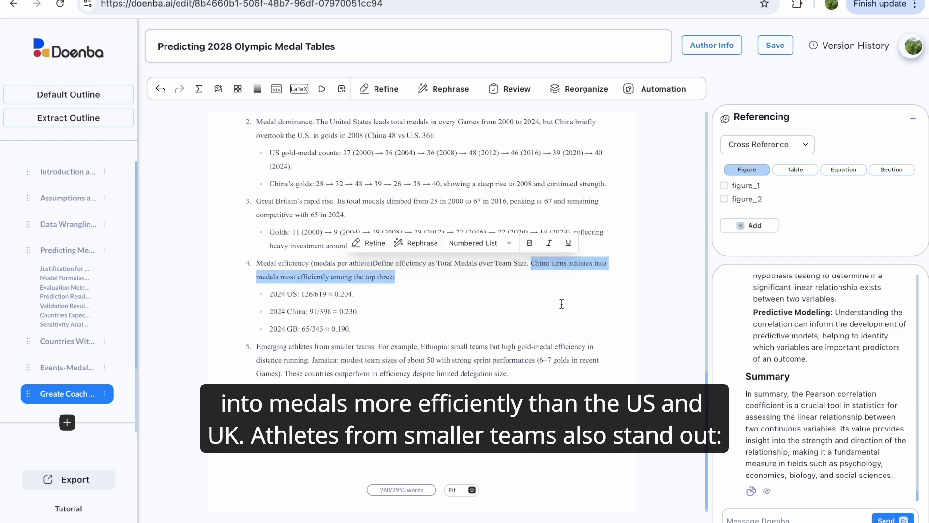
pyautogui.press('BackSpace')
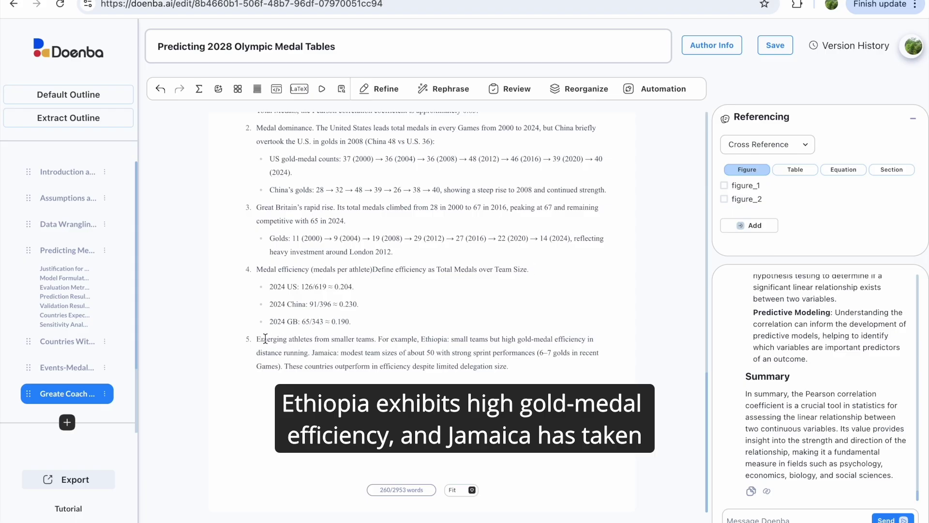
pyautogui.moveTo(257, 339); pyautogui.dragTo(525, 368)
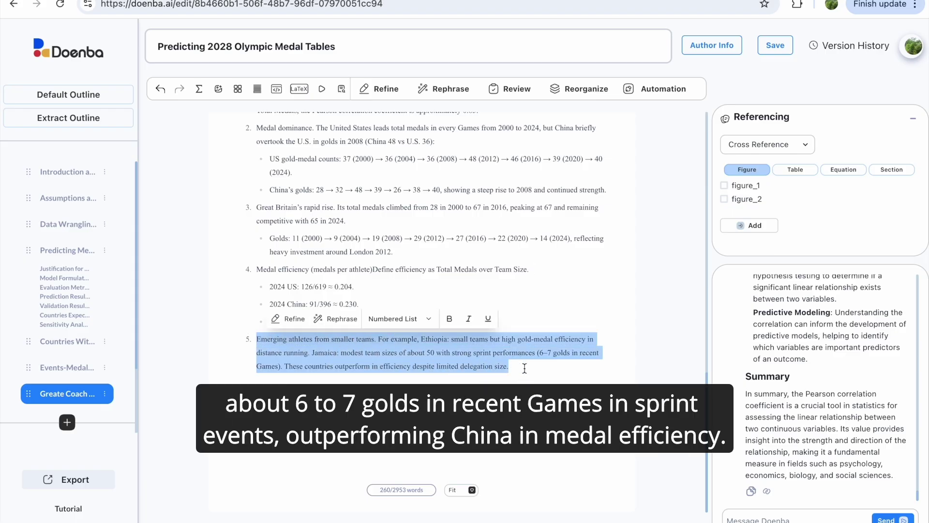
pyautogui.press('BackSpace')
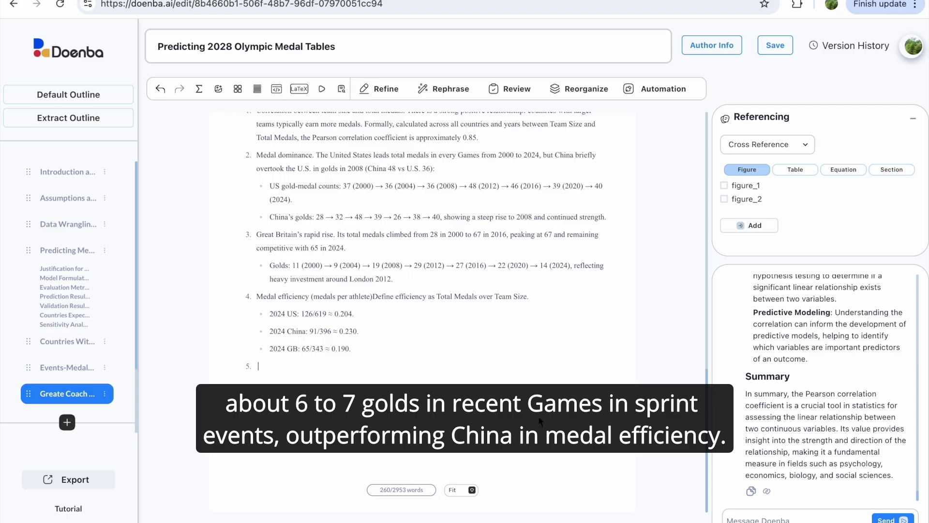
pyautogui.press('BackSpace')
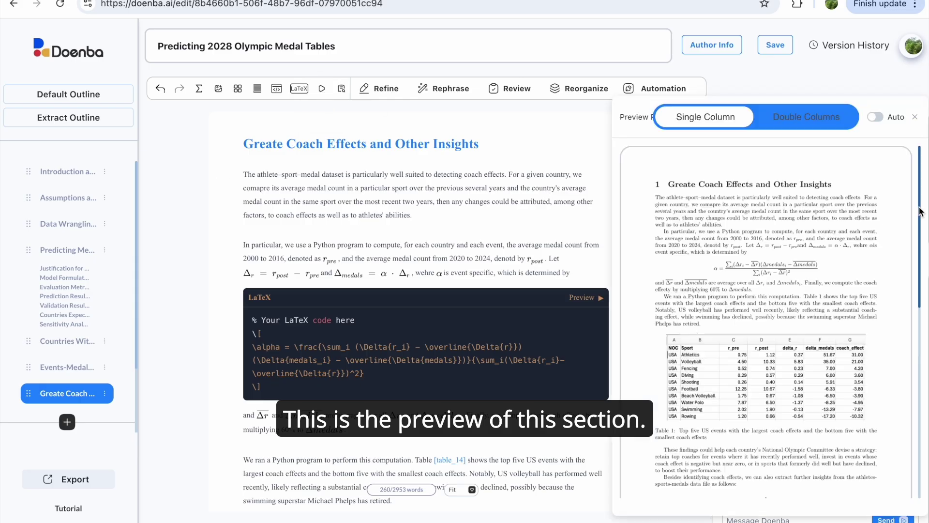
pyautogui.moveTo(918, 209); pyautogui.dragTo(918, 303)
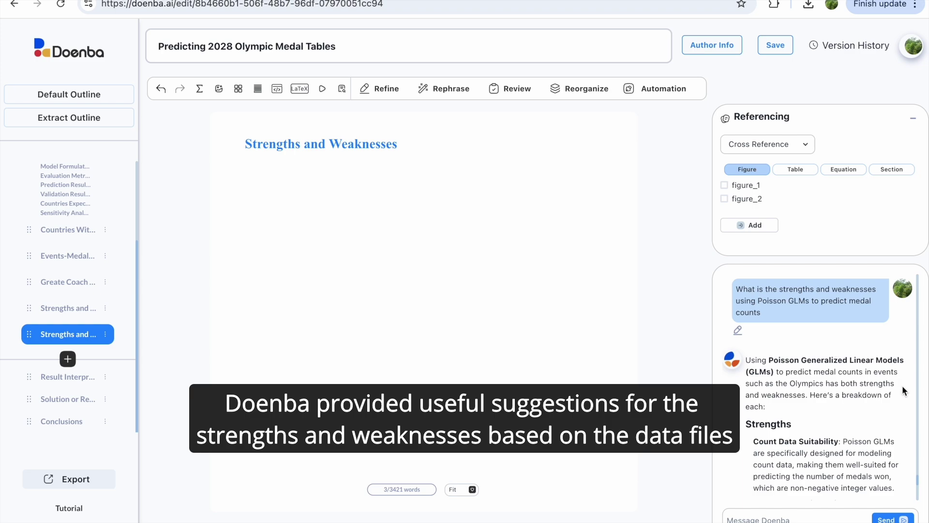
# Step: Paste the assistant's complete answer on Poisson GLM strengths and weaknesses into the empty Strengths and Weaknesses section
pyautogui.scroll(-3, 905, 393)
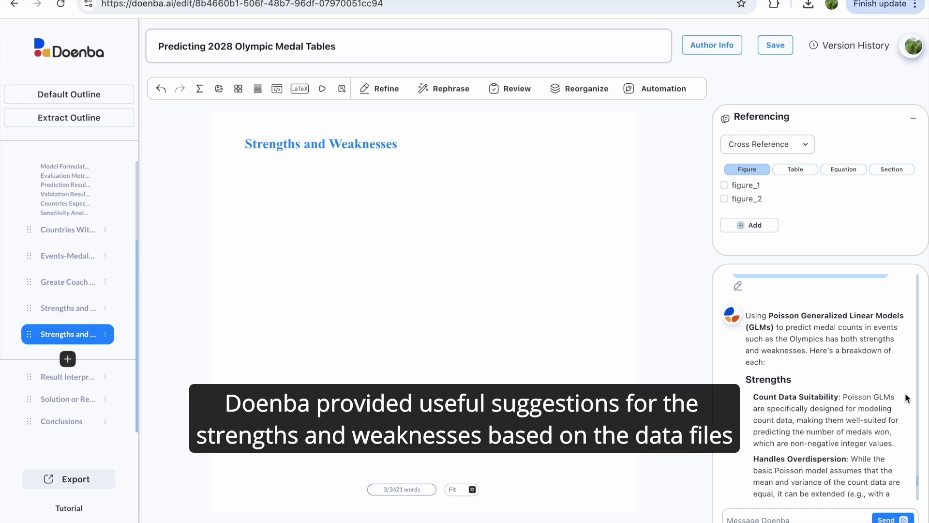
pyautogui.scroll(-5, 905, 393)
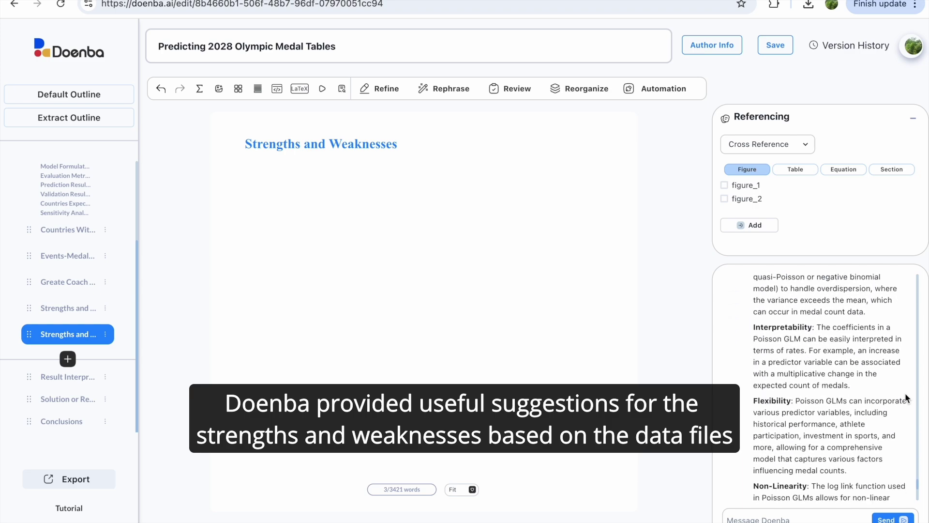
pyautogui.scroll(-7, 905, 393)
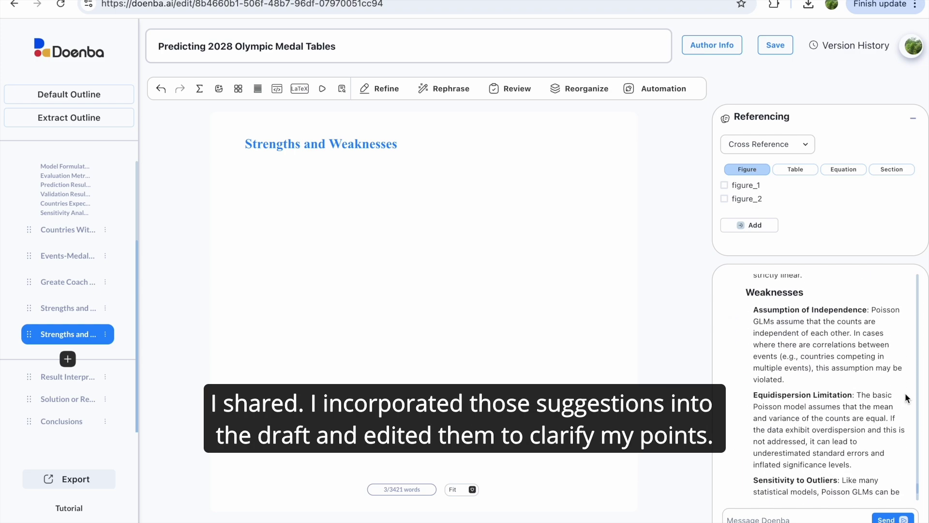
pyautogui.scroll(-5, 905, 393)
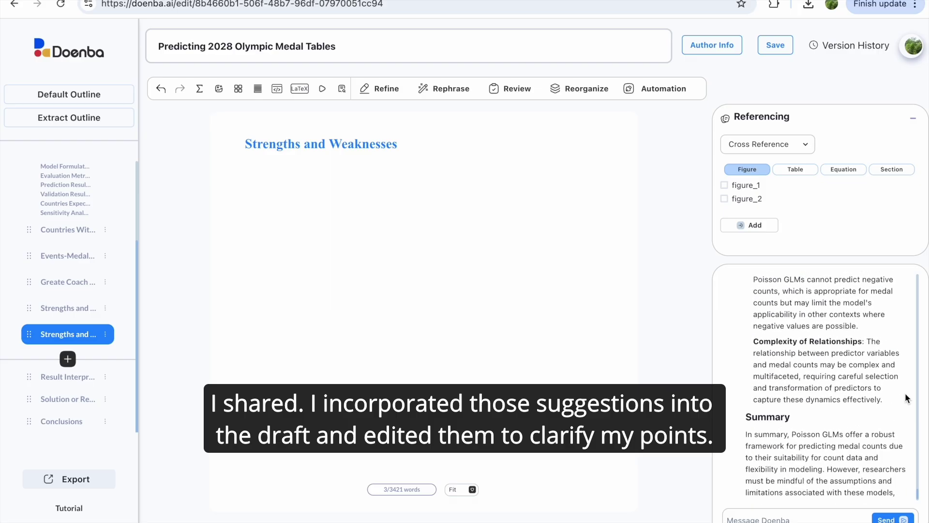
pyautogui.click(256, 175)
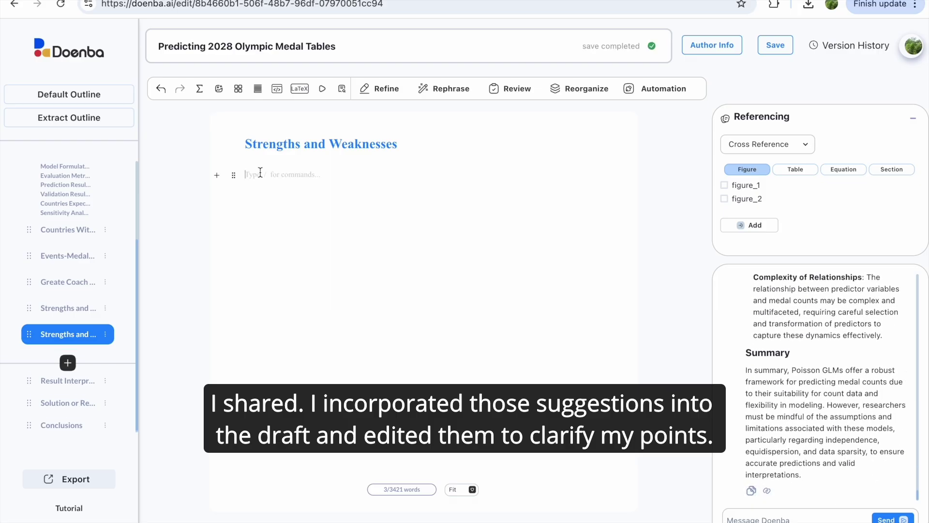
pyautogui.rightClick(260, 174)
pyautogui.click(297, 277)
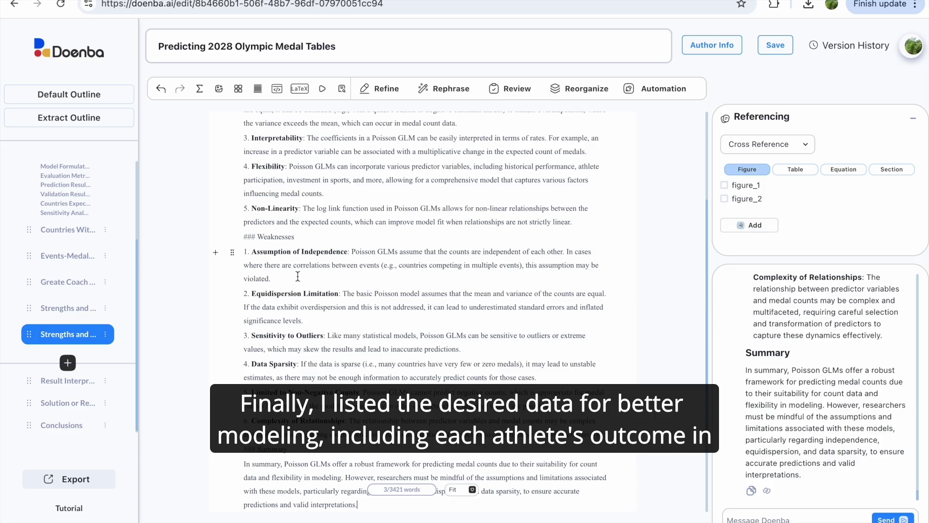
# Step: Review the strengths list, the weaknesses list and the closing paragraph on the data files by highlighting each one
pyautogui.moveTo(256, 244); pyautogui.dragTo(565, 369)
pyautogui.scroll(-1, 600, 383)
pyautogui.scroll(-2, 600, 382)
pyautogui.moveTo(255, 275); pyautogui.dragTo(305, 371)
pyautogui.scroll(-3, 305, 371)
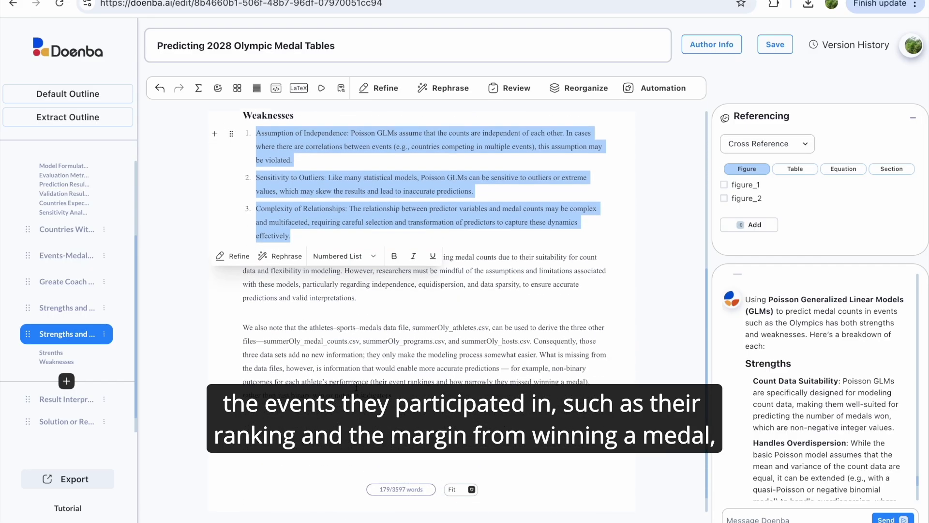
pyautogui.moveTo(243, 325); pyautogui.dragTo(404, 390)
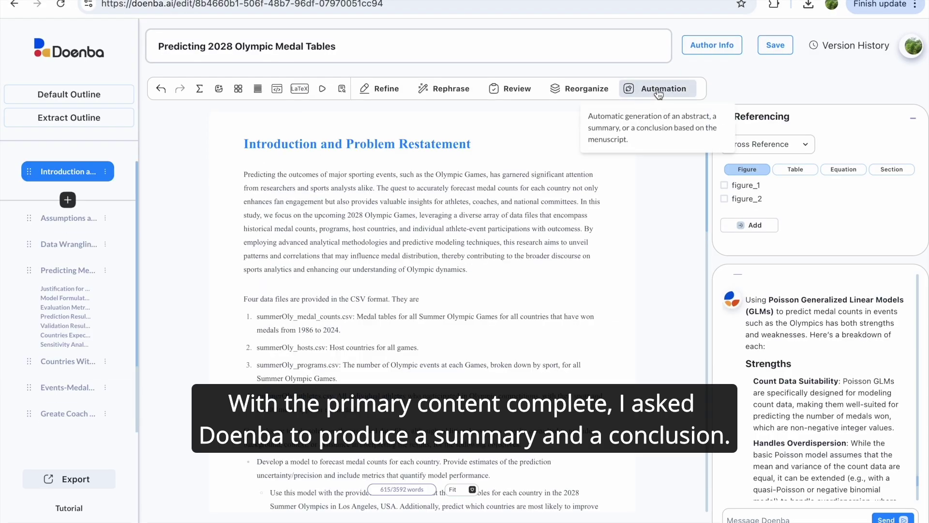
# Step: Generate an automatic summary with the requirement "Include approach to each task and the major results." and insert it into the article
pyautogui.click(658, 90)
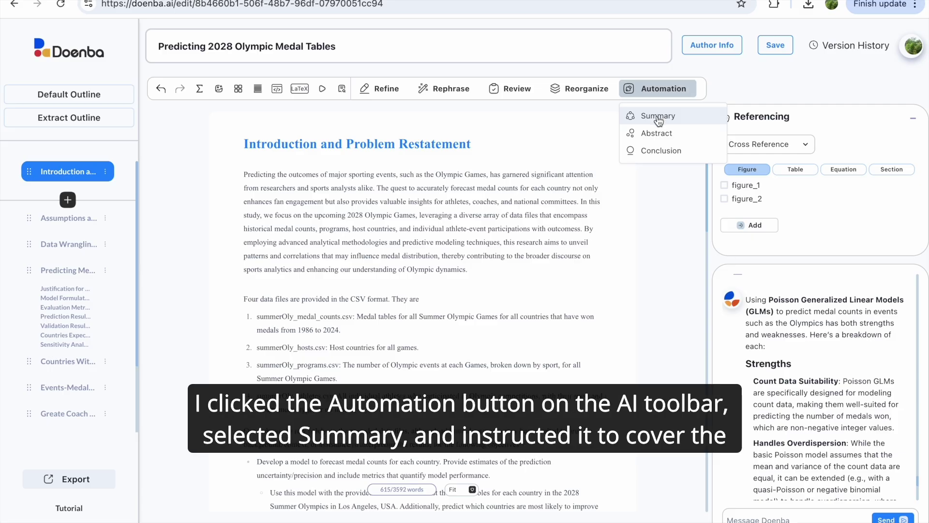
pyautogui.click(658, 116)
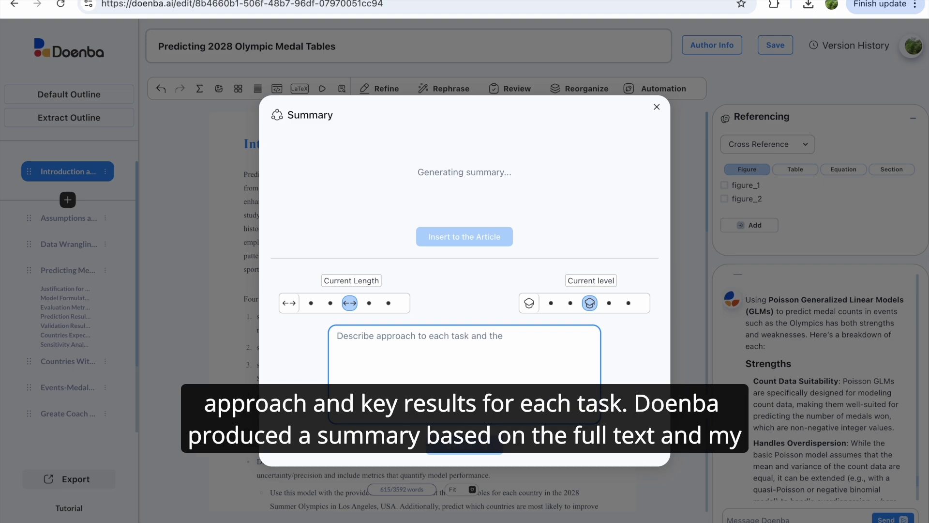
pyautogui.write('ts.')
pyautogui.doubleClick(339, 336)
pyautogui.write('Include')
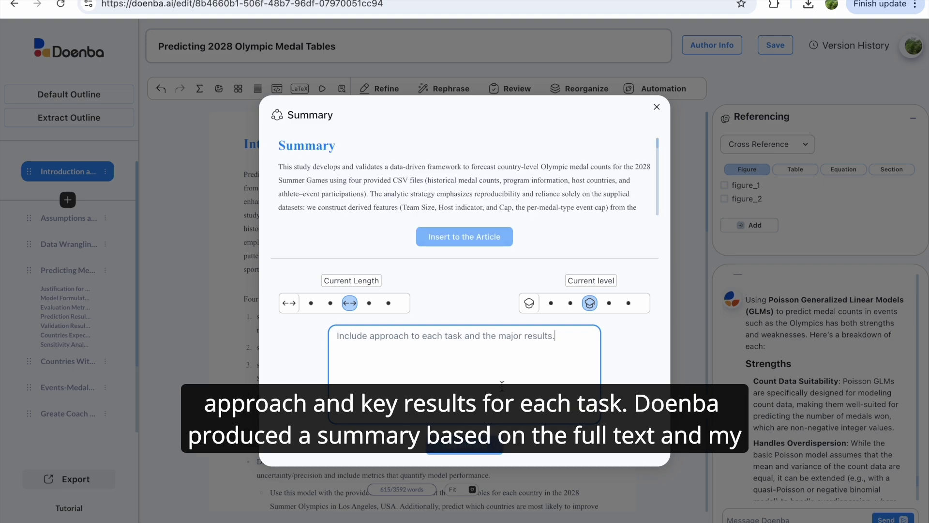
pyautogui.scroll(-10, 521, 216)
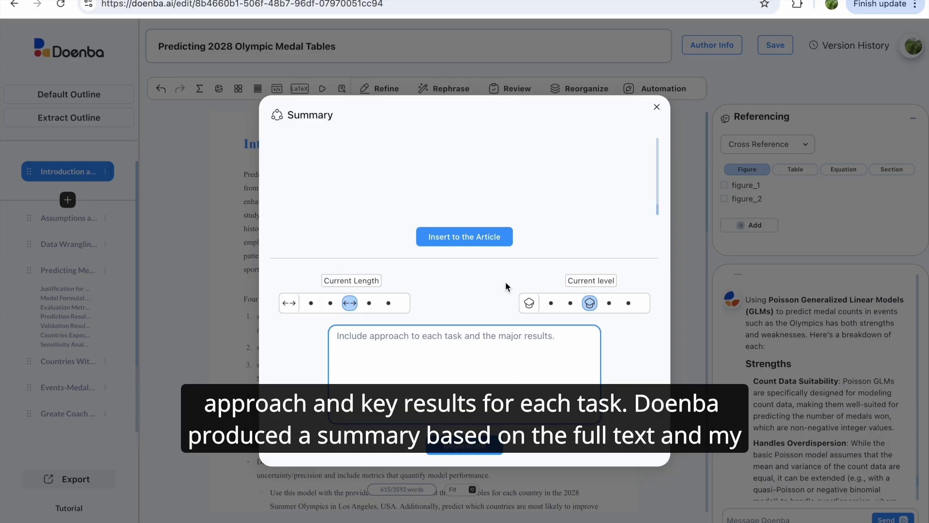
pyautogui.click(481, 242)
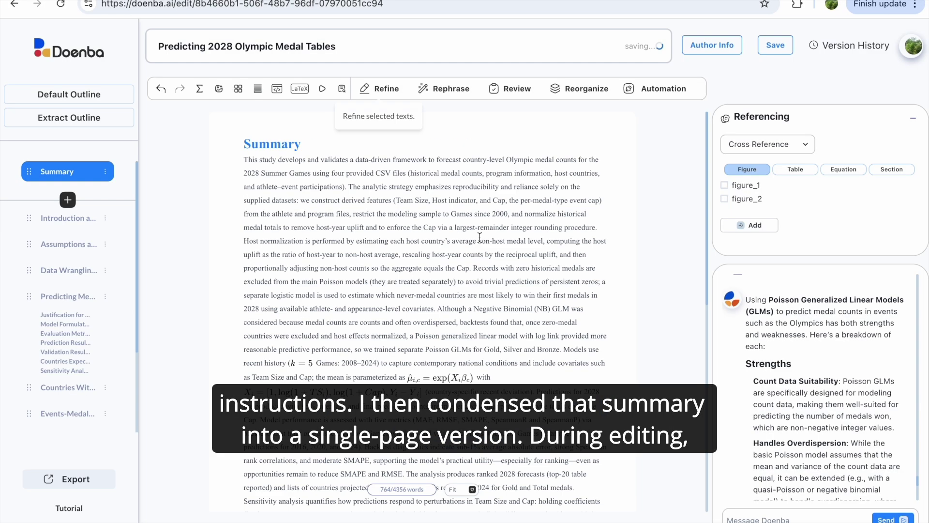
# Step: Preview the Summary section in single-column layout and read it through to the end
pyautogui.click(322, 89)
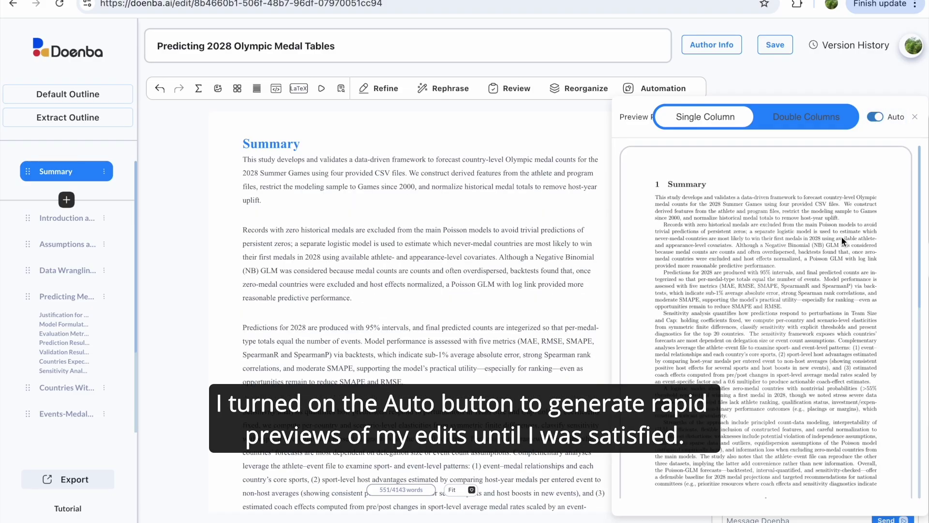
pyautogui.scroll(-2, 841, 237)
pyautogui.scroll(-1, 501, 219)
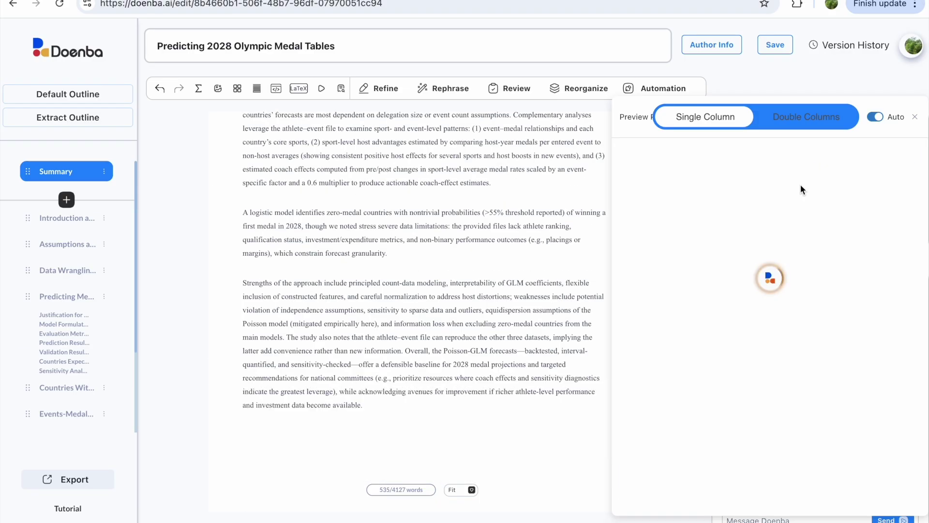
# Step: Generate an automatic conclusion without extra requirements and insert it into the article
pyautogui.click(655, 89)
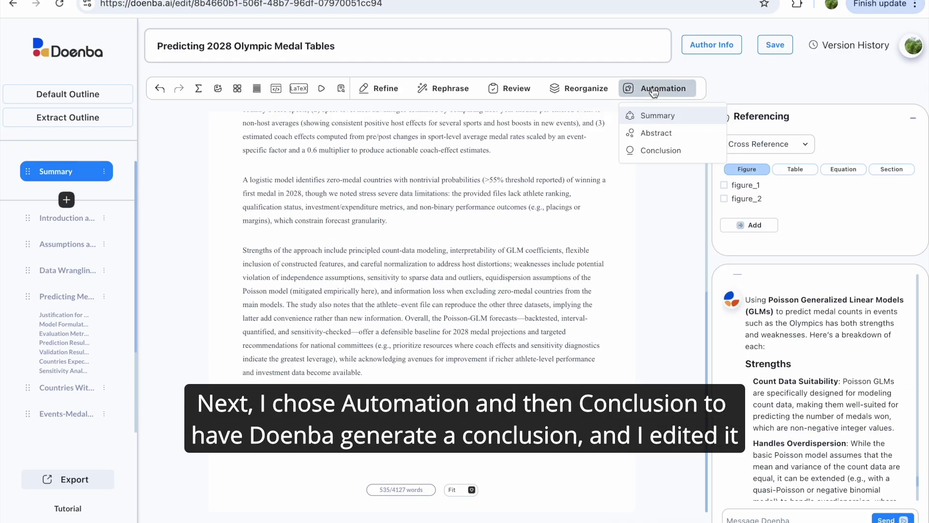
pyautogui.click(656, 150)
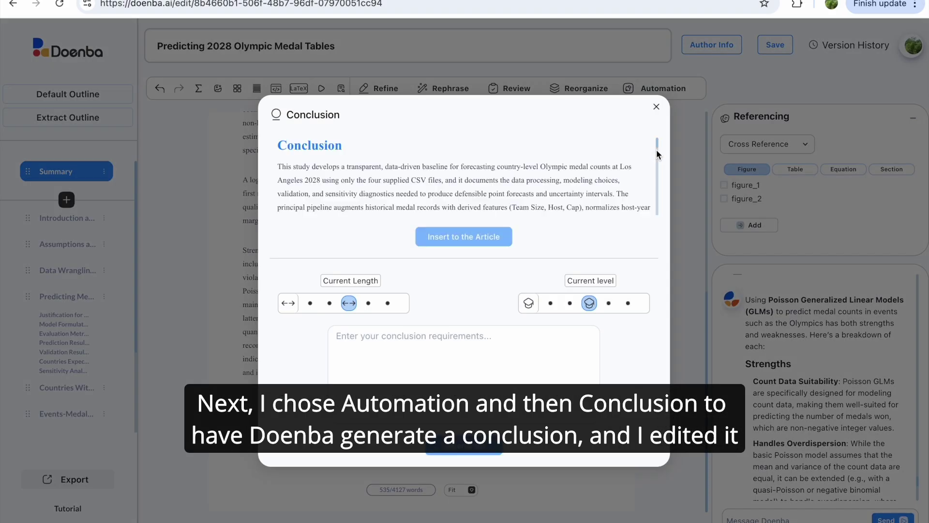
pyautogui.click(484, 239)
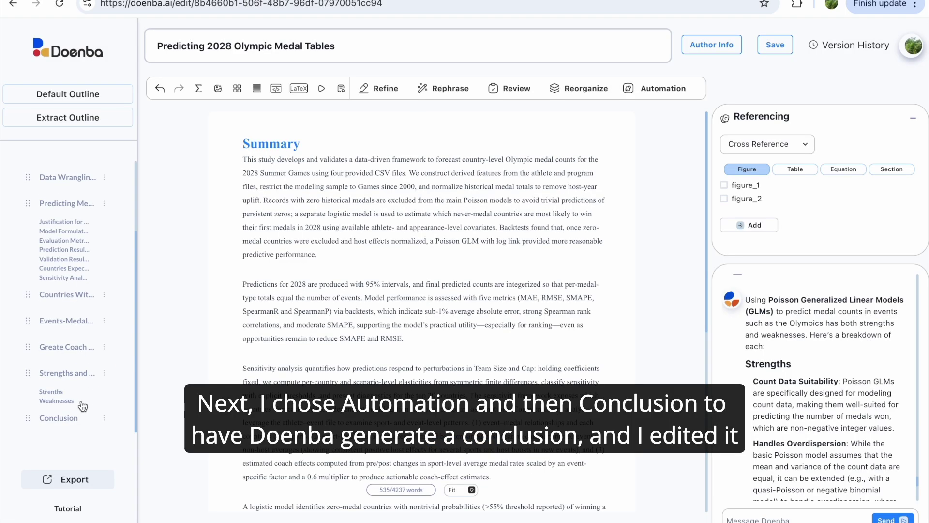
# Step: Preview the Conclusion section in single-column layout and read it through
pyautogui.click(73, 402)
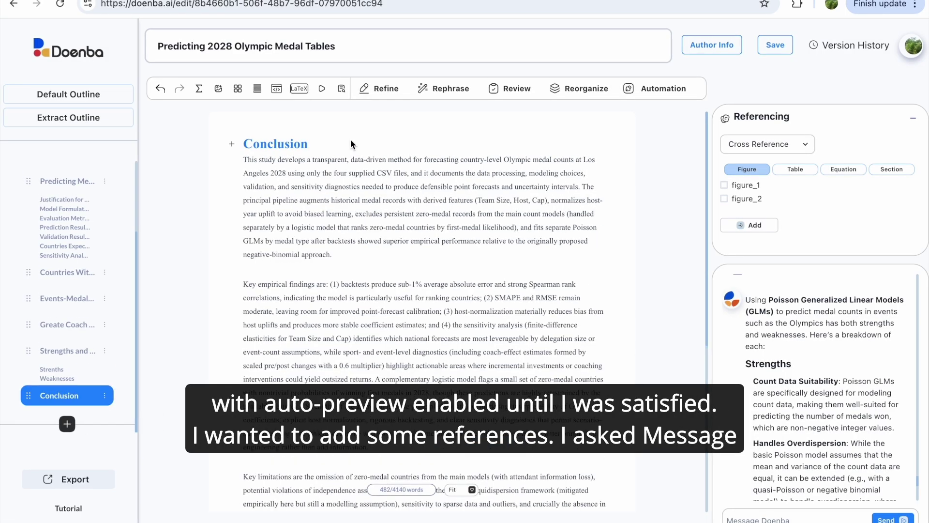
pyautogui.click(322, 90)
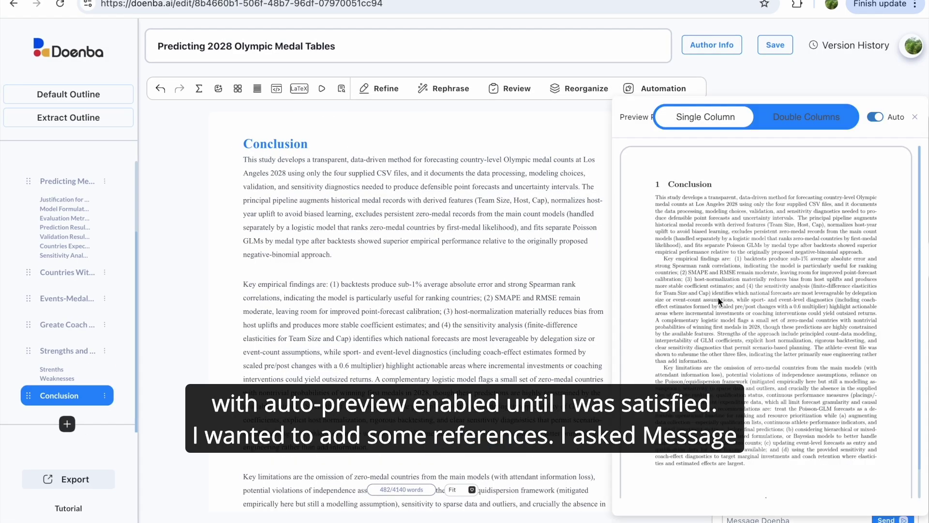
pyautogui.scroll(-1, 719, 297)
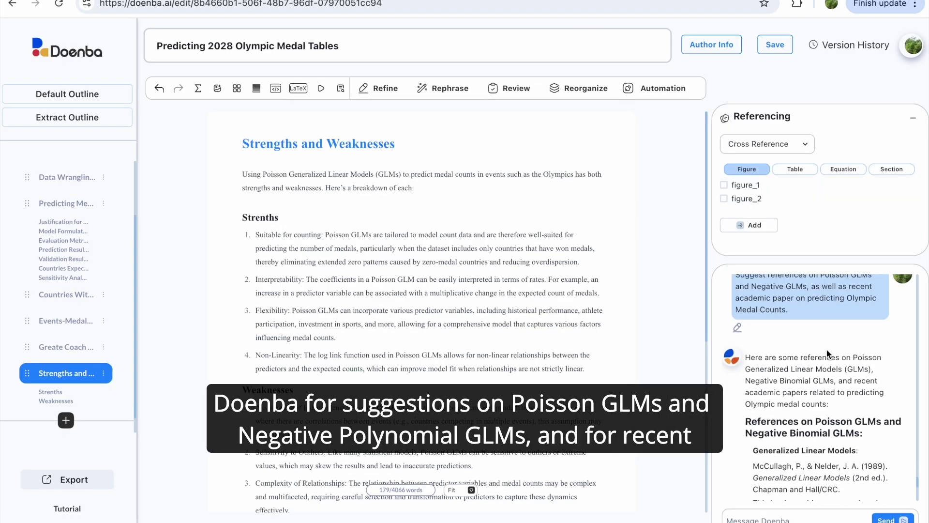
# Step: Read through the assistant's suggested references on Poisson and Negative Binomial GLMs and on predicting Olympic medal counts
pyautogui.scroll(-6, 827, 352)
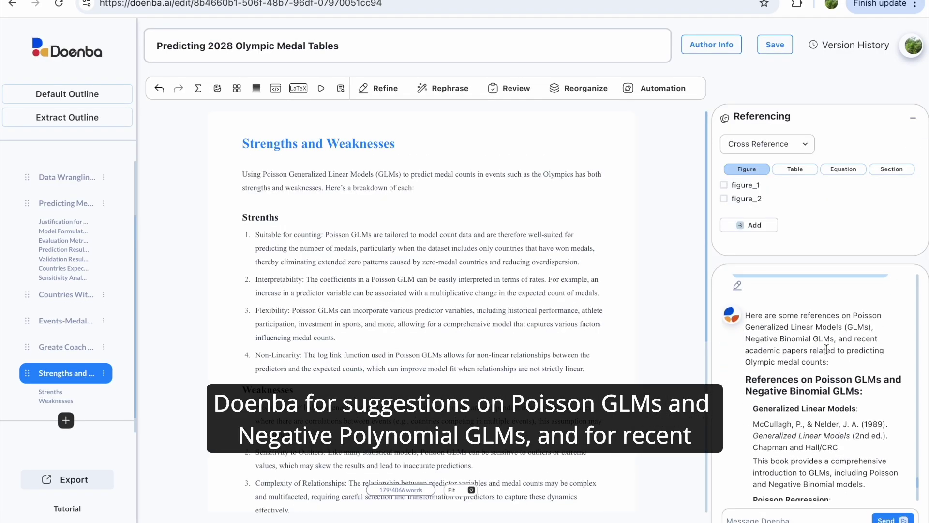
pyautogui.scroll(-10, 827, 348)
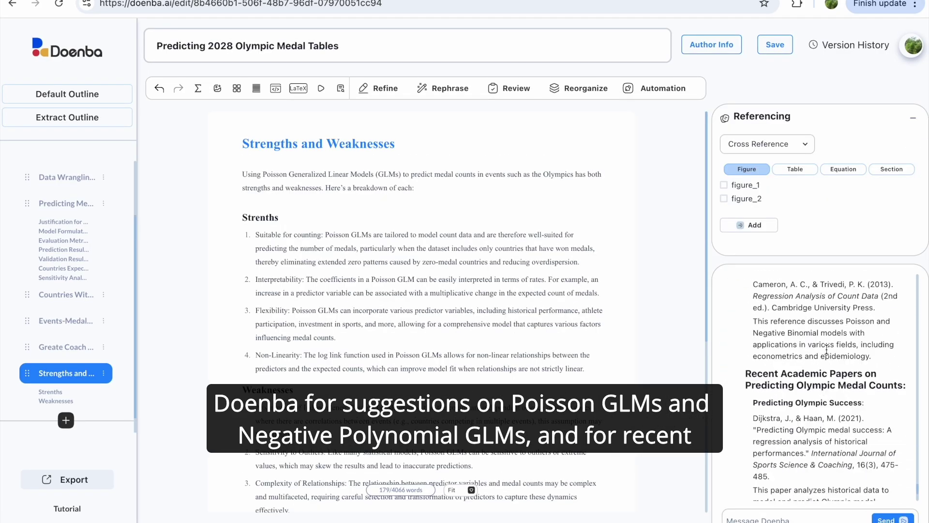
pyautogui.scroll(-5, 827, 349)
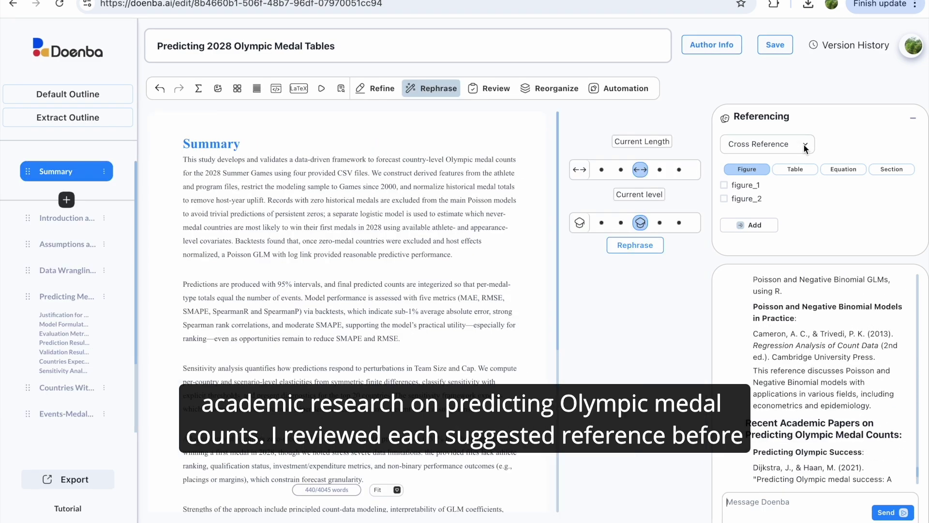
# Step: Switch the referencing mode to Citation and start a new entry with the resource type book
pyautogui.click(803, 145)
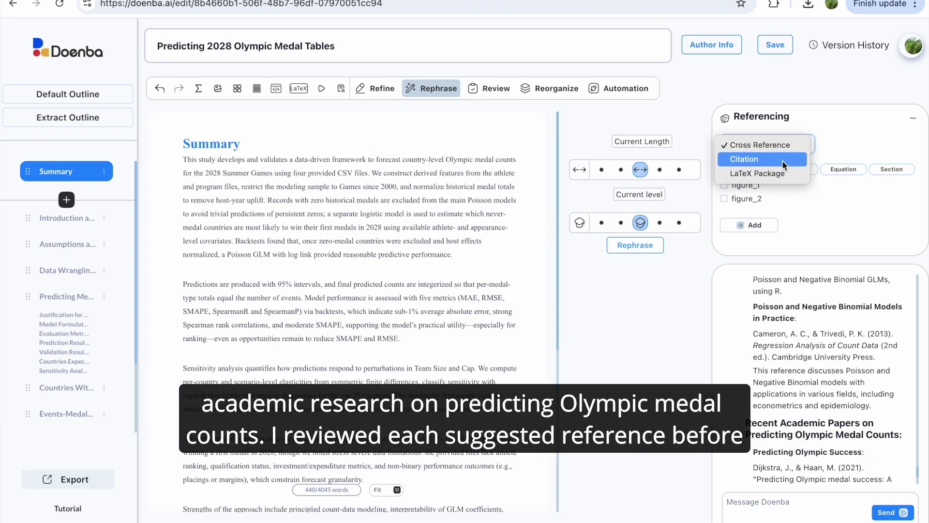
pyautogui.click(783, 157)
pyautogui.click(899, 245)
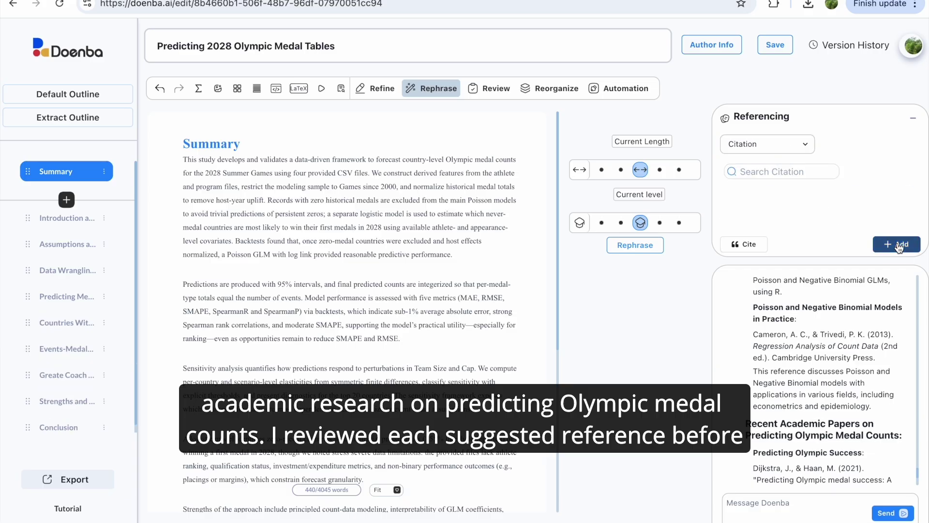
pyautogui.click(395, 298)
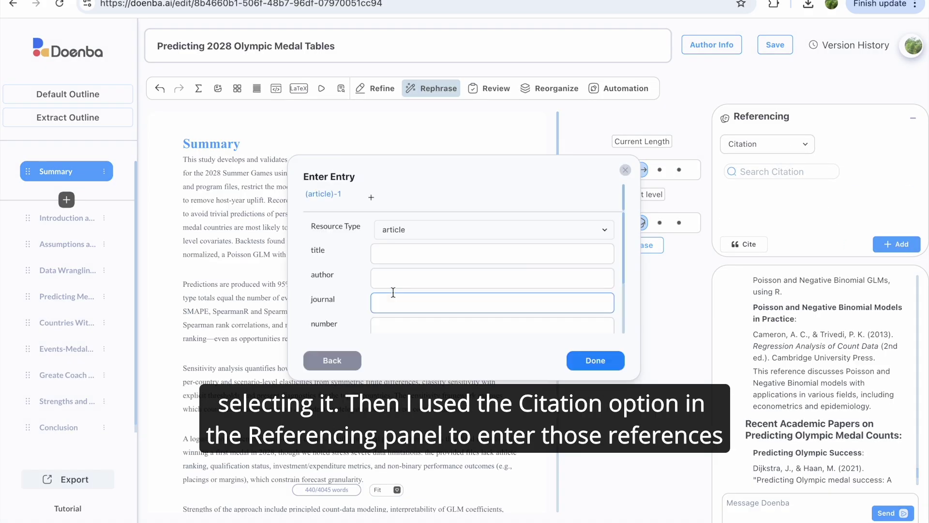
pyautogui.click(609, 230)
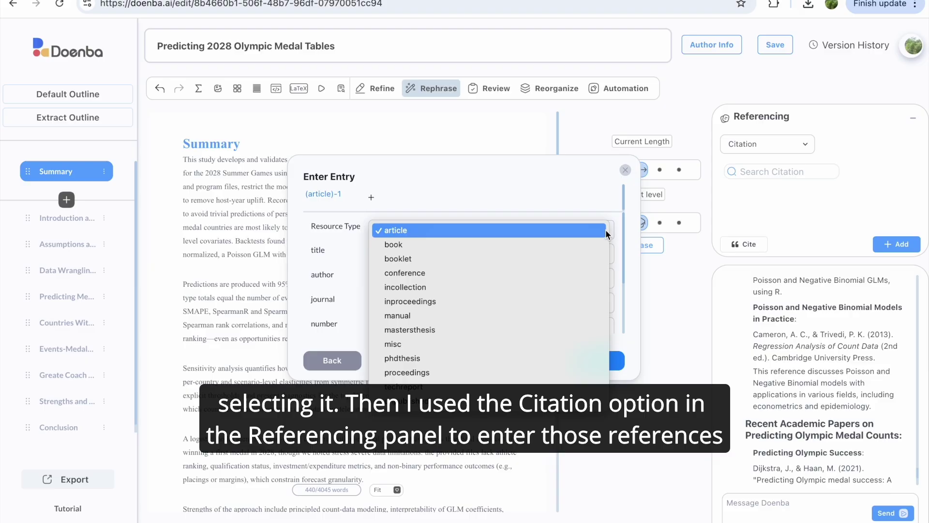
pyautogui.click(587, 245)
# Step: Fill in the book entry "Regression Analysis of Count Data (2nd ed.)" with its authors, Cambridge University Press and 2013, and save it
pyautogui.click(484, 254)
pyautogui.write('Regression Analysis of Count Data (2nd ed.)')
pyautogui.press('Tab')
pyautogui.write('Cameron, A.C. and Trivedi, P.K.')
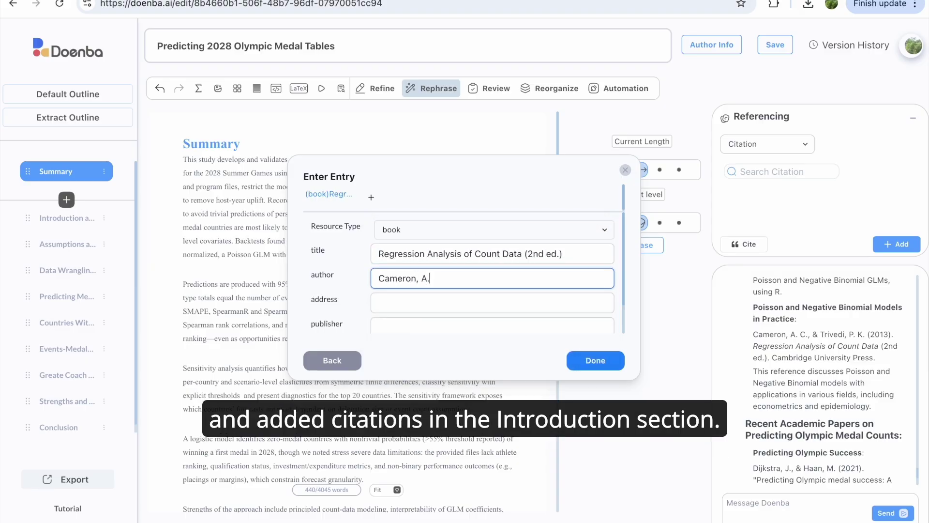
pyautogui.click(402, 295)
pyautogui.write('Cambridge University Press')
pyautogui.press('Tab')
pyautogui.write('2013')
pyautogui.click(596, 360)
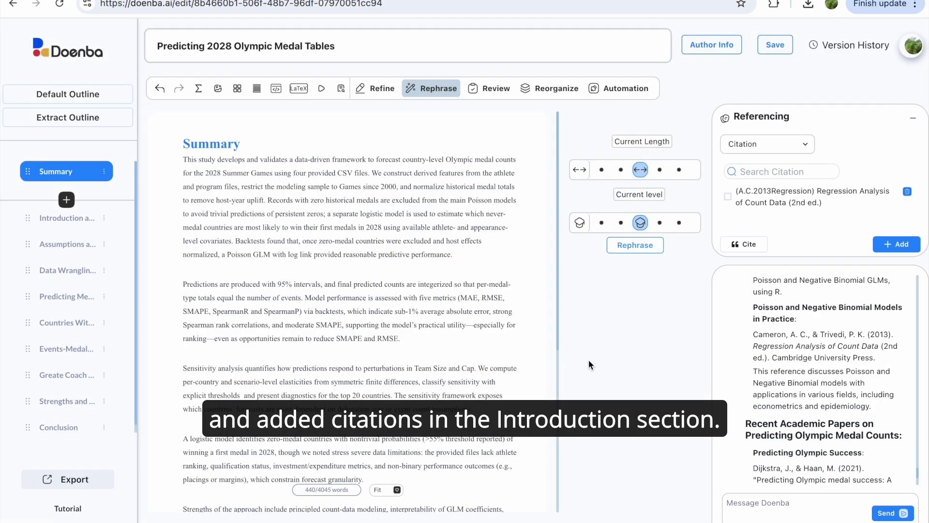
# Step: Add "(see, e.g., " after "sports analysts alike" in the Introduction and cite the paper "Predicting Olympic Success by Regression Modeling in Sport"
pyautogui.click(66, 217)
pyautogui.click(342, 188)
pyautogui.write('(see, e.g., . The quest to accurately forecast medal')
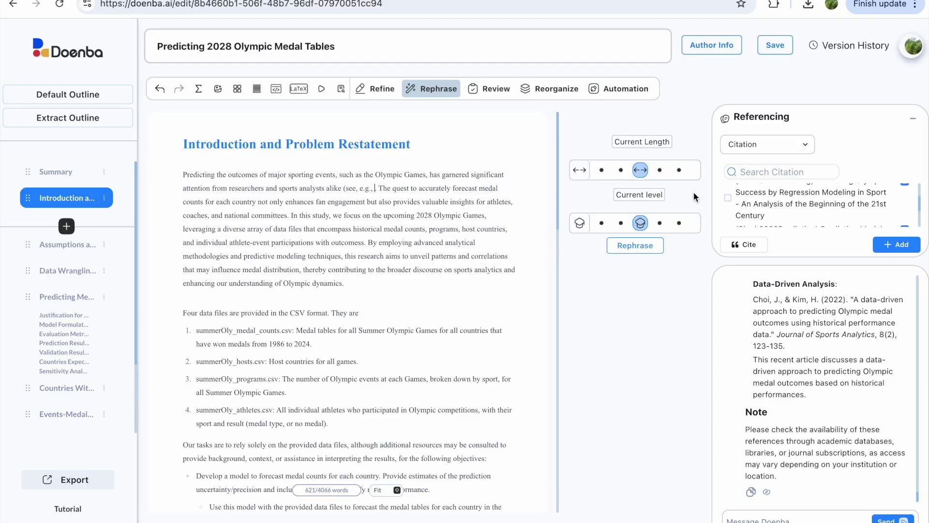
pyautogui.click(728, 203)
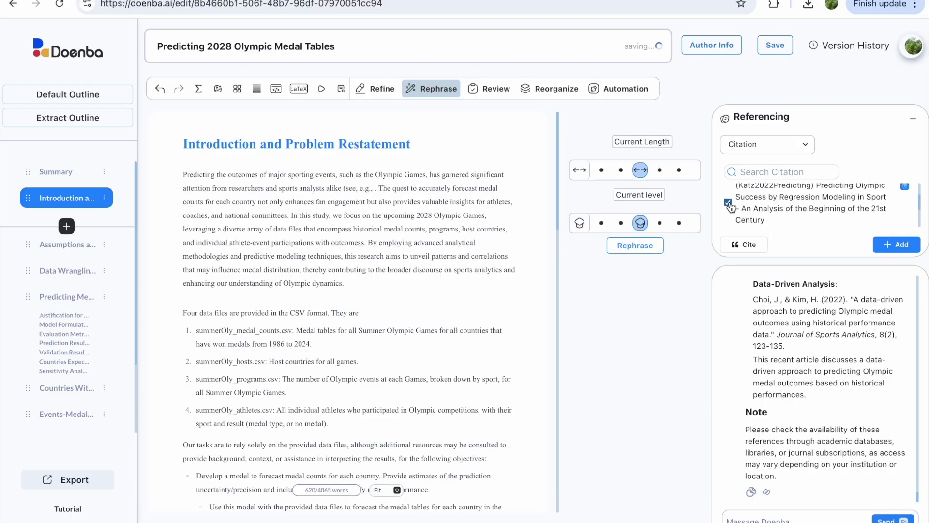
pyautogui.click(746, 245)
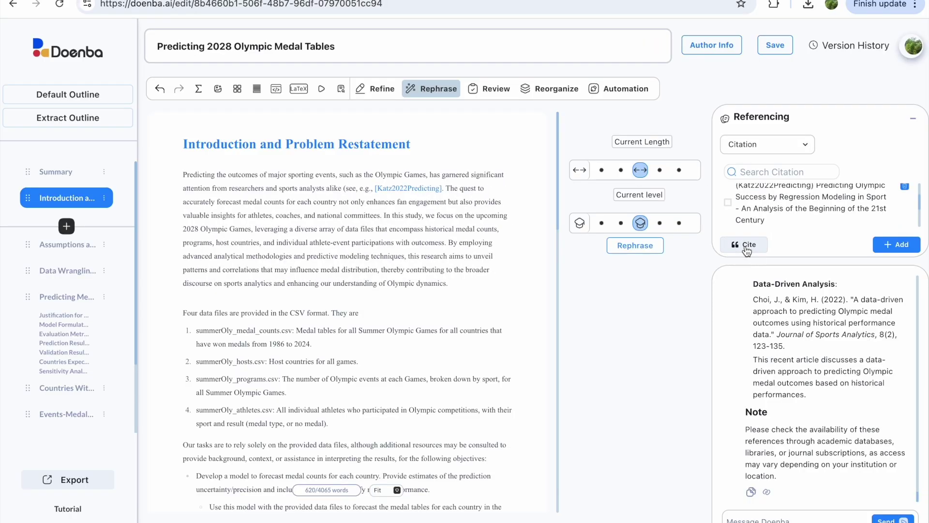
# Step: Cite the next listed reference right after the first citation in the Introduction's opening paragraph
pyautogui.scroll(-1, 818, 203)
pyautogui.click(728, 204)
pyautogui.click(745, 244)
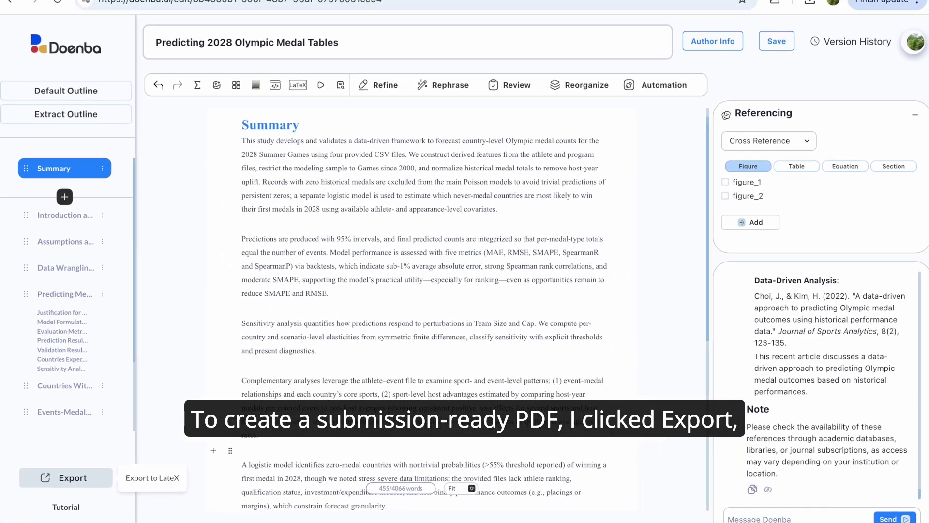
# Step: Export the paper with the COMAP Math Modeling template, entering the team number as its required information
pyautogui.click(80, 482)
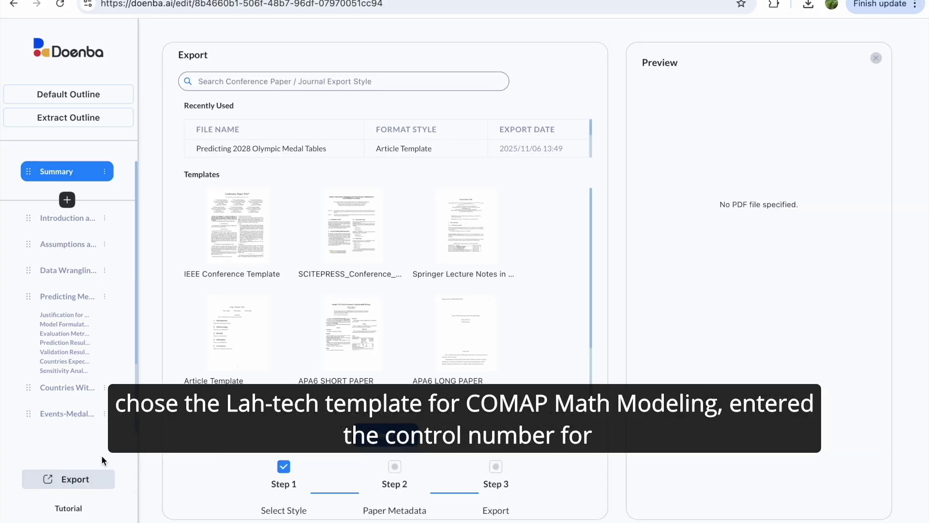
pyautogui.scroll(-2, 266, 317)
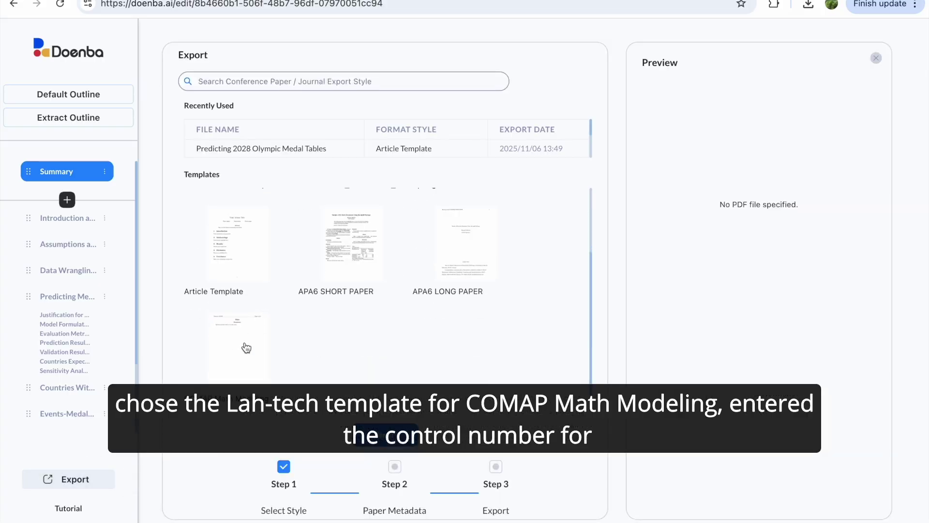
pyautogui.click(248, 346)
pyautogui.click(375, 434)
pyautogui.moveTo(219, 157); pyautogui.dragTo(185, 157)
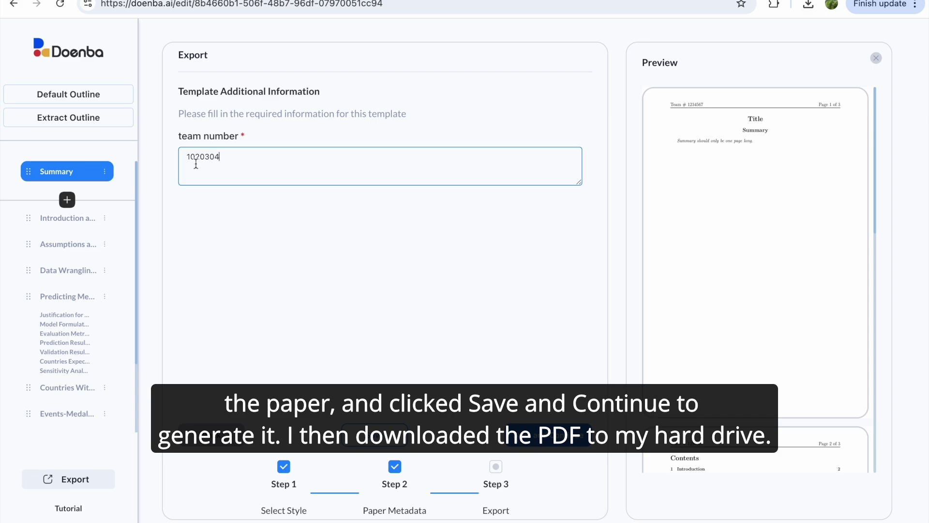
pyautogui.click(547, 434)
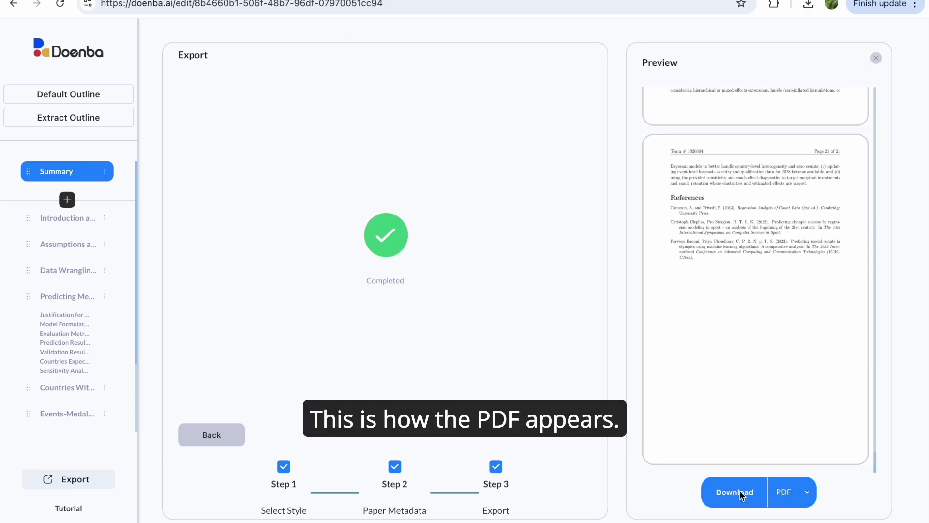
# Step: Download the exported paper as a PDF into the Olympic_Data folder under the proposed name and open it
pyautogui.click(740, 493)
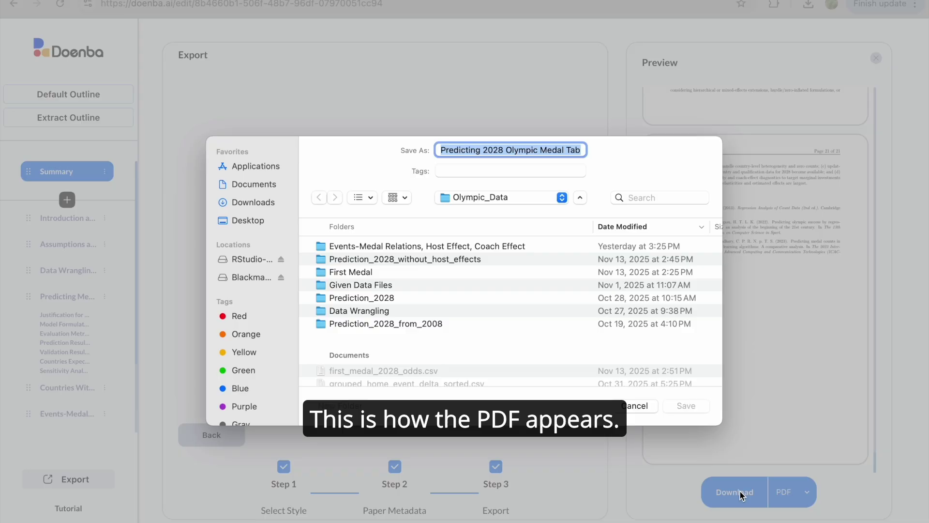
pyautogui.click(686, 406)
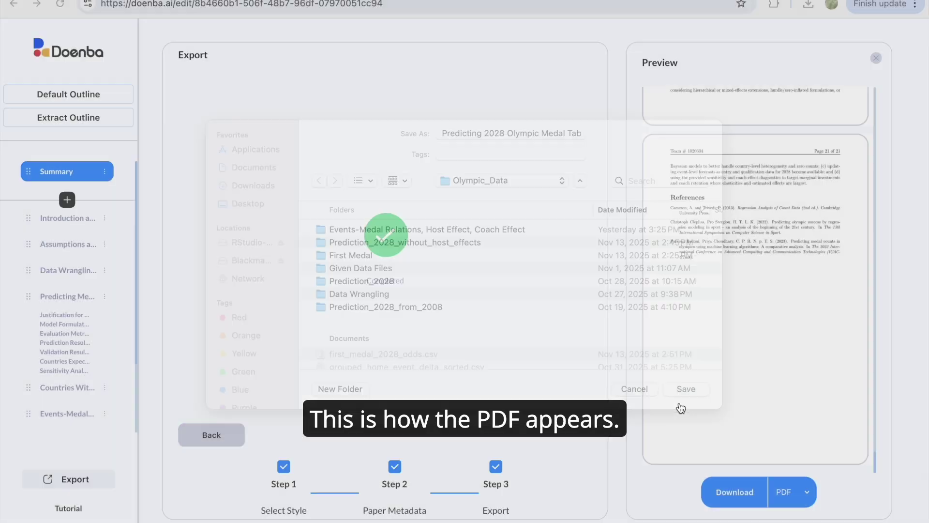
pyautogui.click(680, 41)
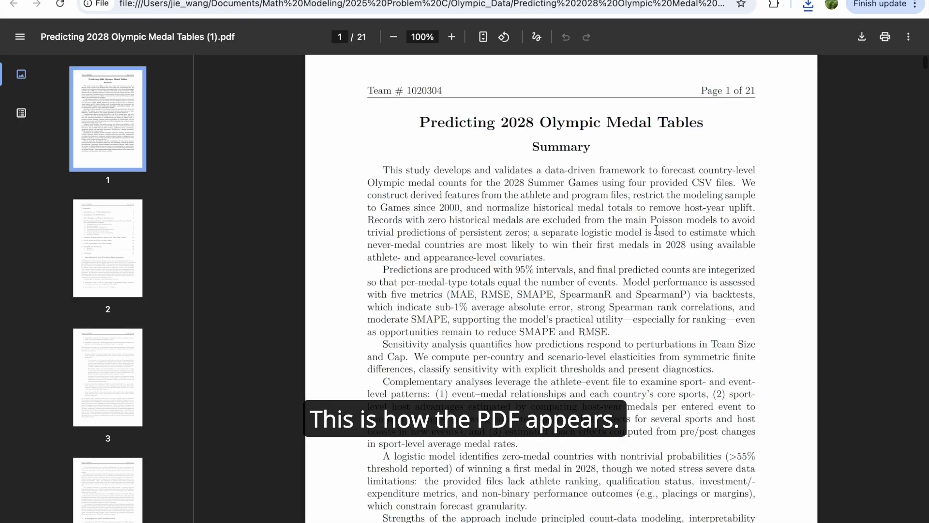
# Step: Look through the exported PDF from the Summary and Contents pages to the end
pyautogui.scroll(-10, 704, 223)
pyautogui.scroll(-7, 705, 223)
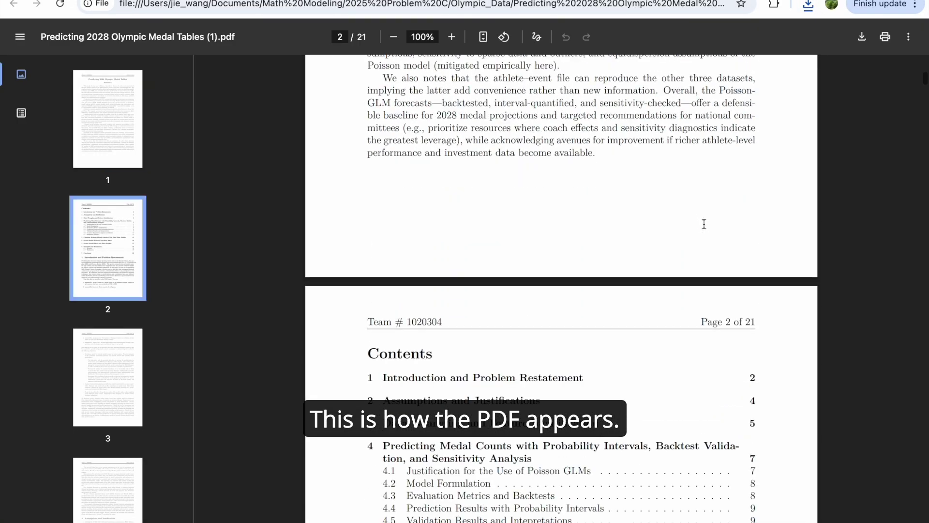
pyautogui.moveTo(924, 89); pyautogui.dragTo(925, 506)
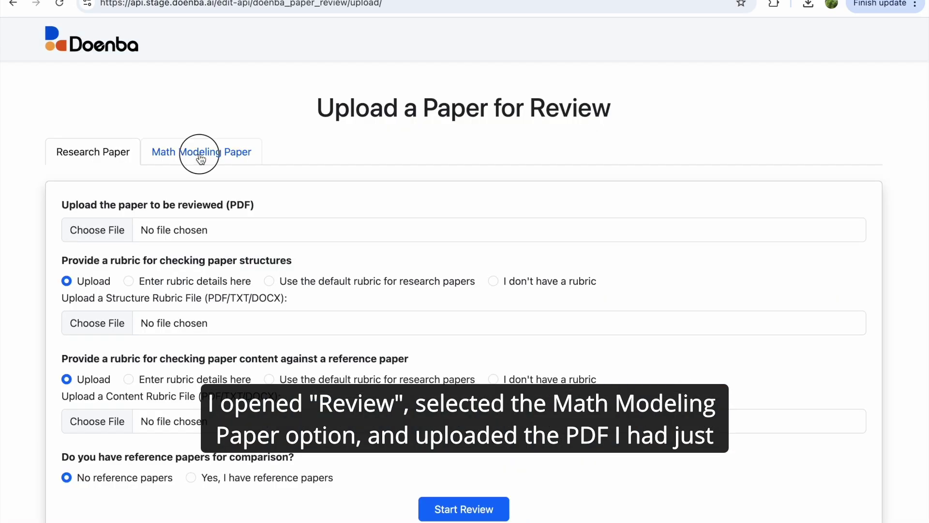
# Step: Submit "Predicting 2028 Olympic Medal Tables (1).pdf" for review as a math modeling paper
pyautogui.click(199, 155)
pyautogui.click(116, 230)
pyautogui.click(503, 265)
pyautogui.doubleClick(503, 266)
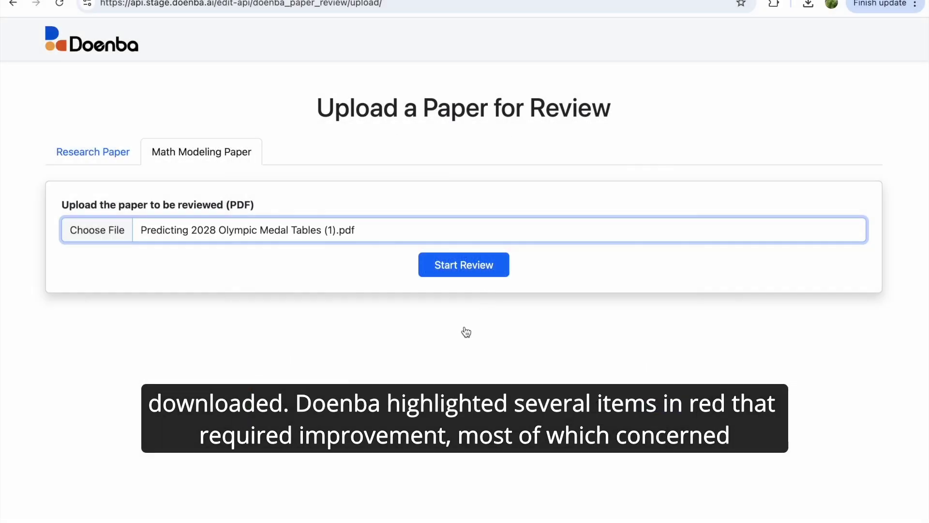
pyautogui.click(456, 267)
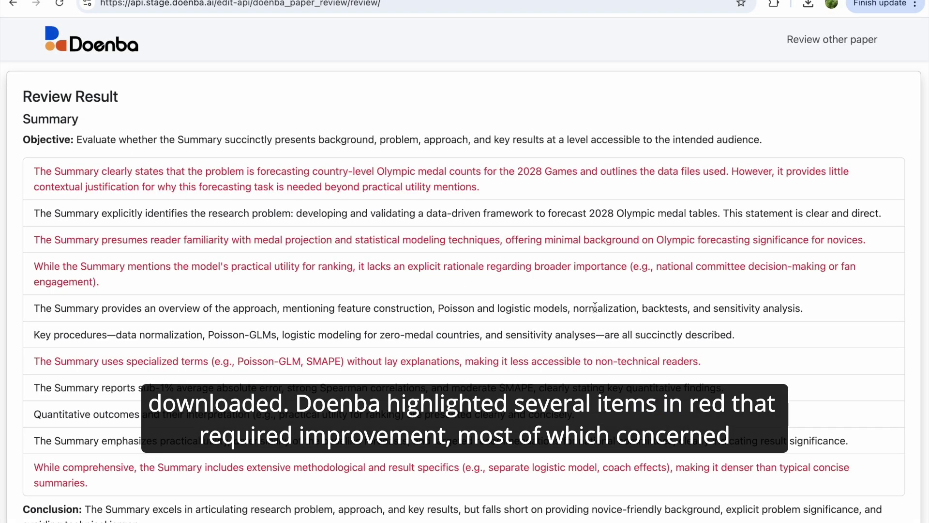
# Step: Read the review result from the Summary comments through the section evaluations to the Final Assessment
pyautogui.scroll(-15, 483, 414)
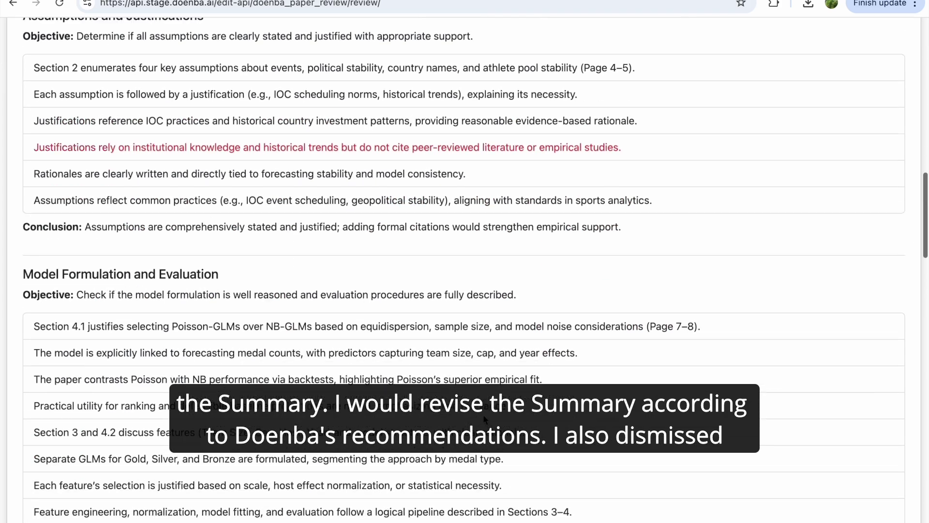
pyautogui.scroll(-5, 484, 419)
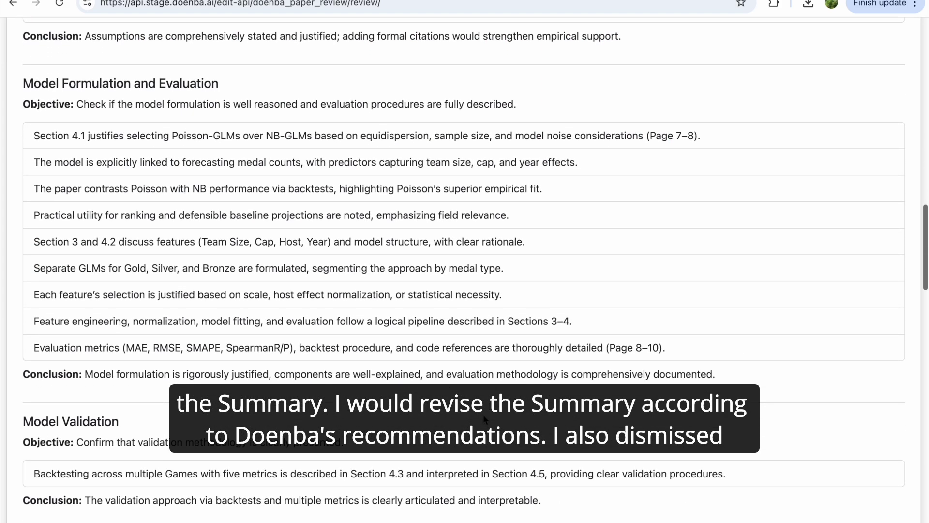
pyautogui.scroll(-15, 483, 415)
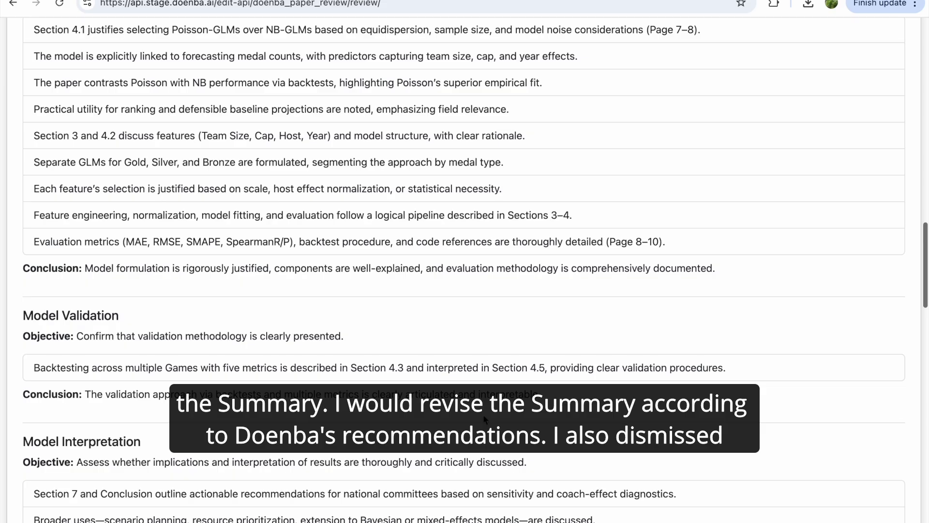
pyautogui.scroll(-2, 536, 361)
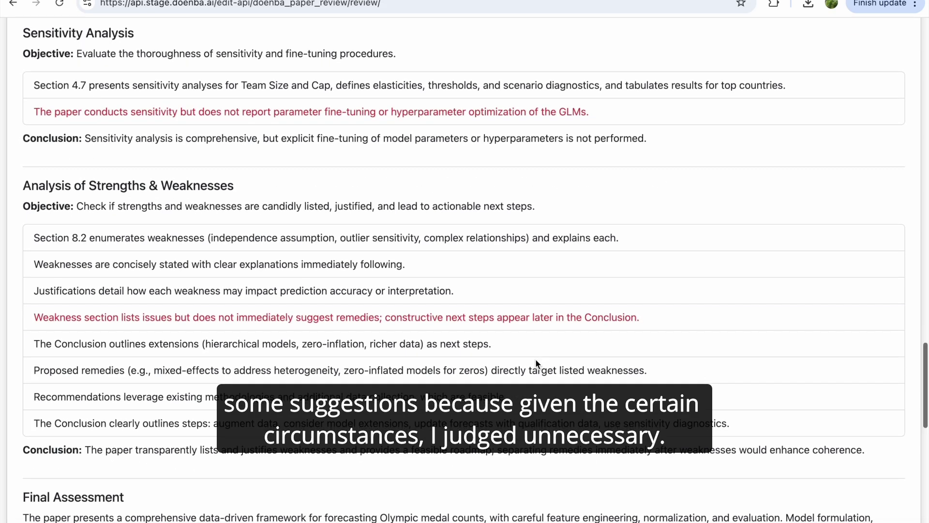
pyautogui.scroll(-2, 537, 363)
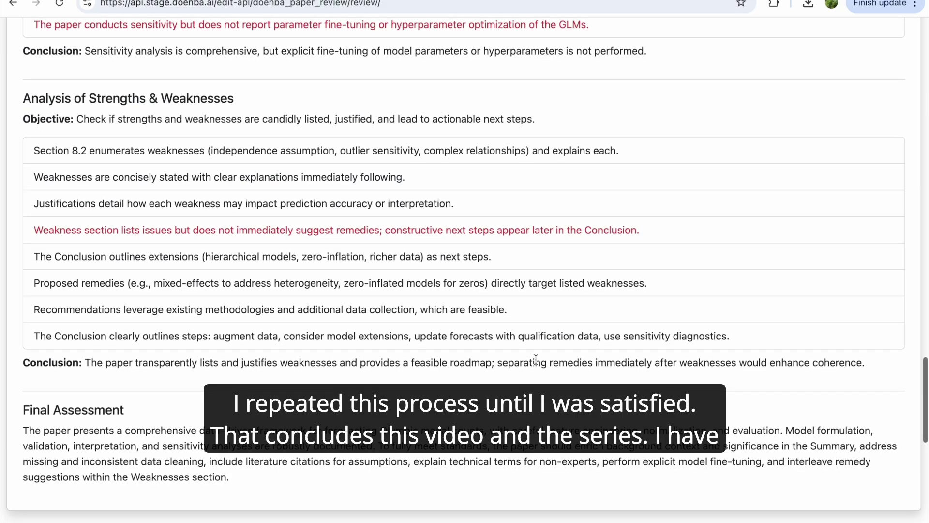
pyautogui.scroll(-2, 537, 359)
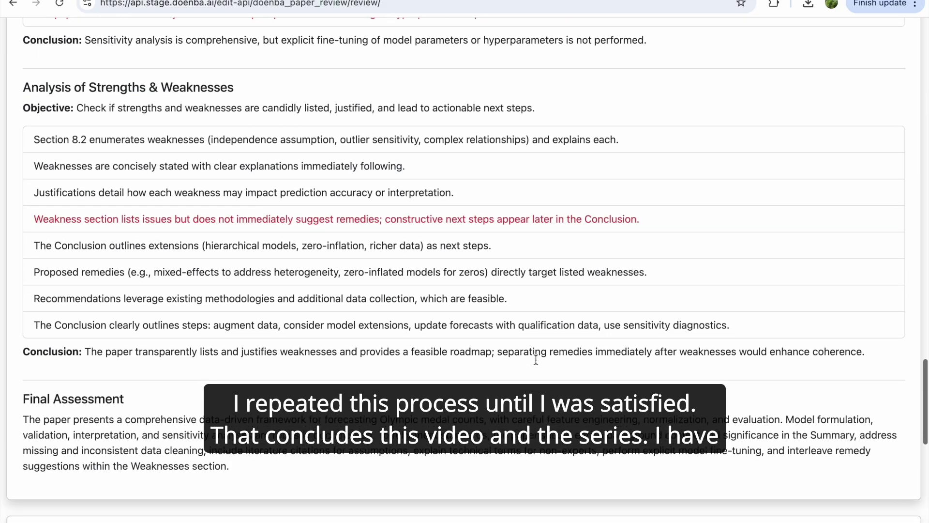
pyautogui.scroll(-1, 536, 359)
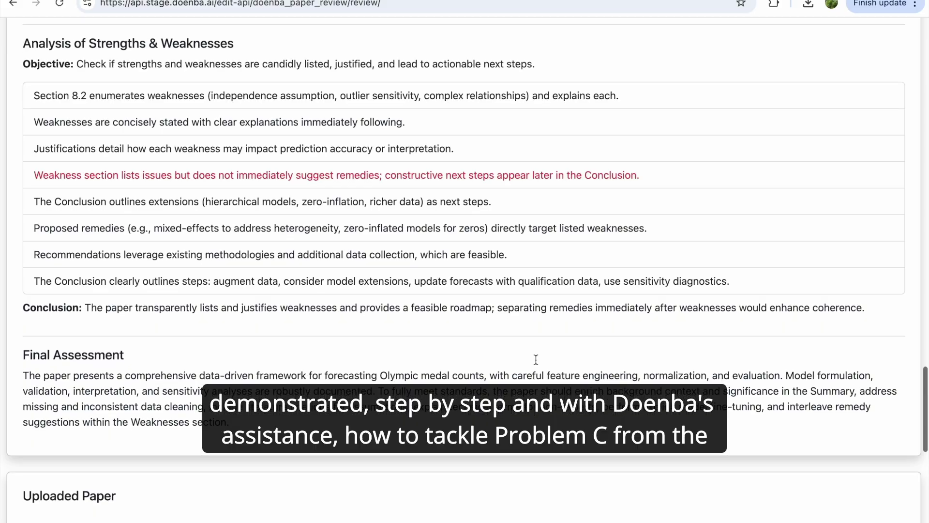
pyautogui.scroll(-1, 536, 360)
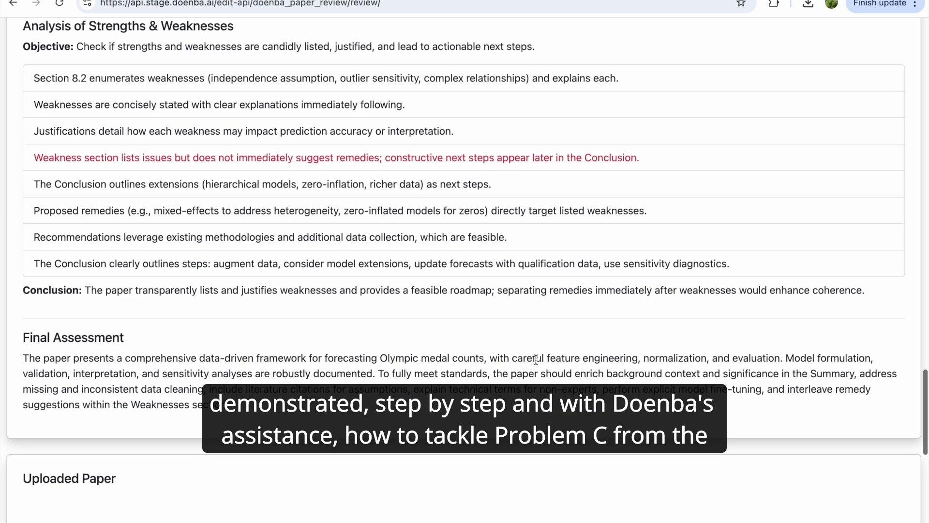
pyautogui.scroll(-1, 536, 360)
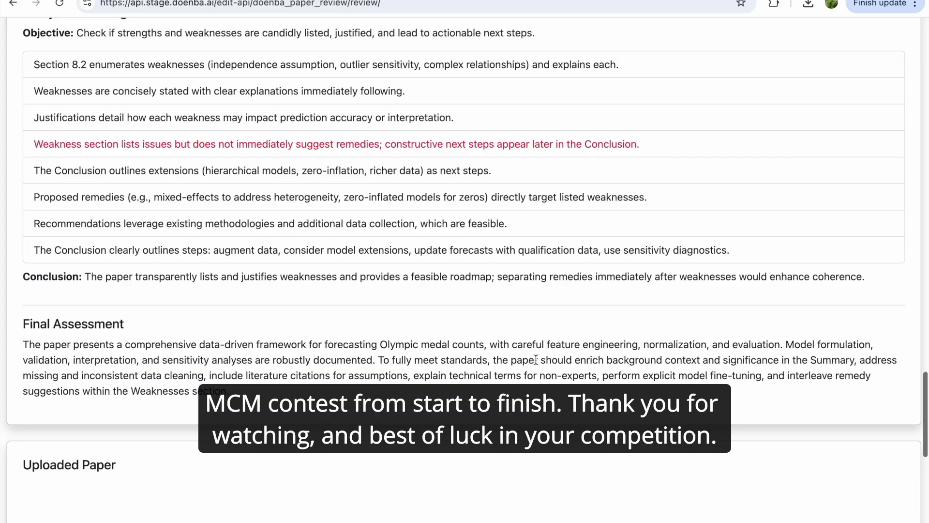
pyautogui.scroll(-1, 536, 360)
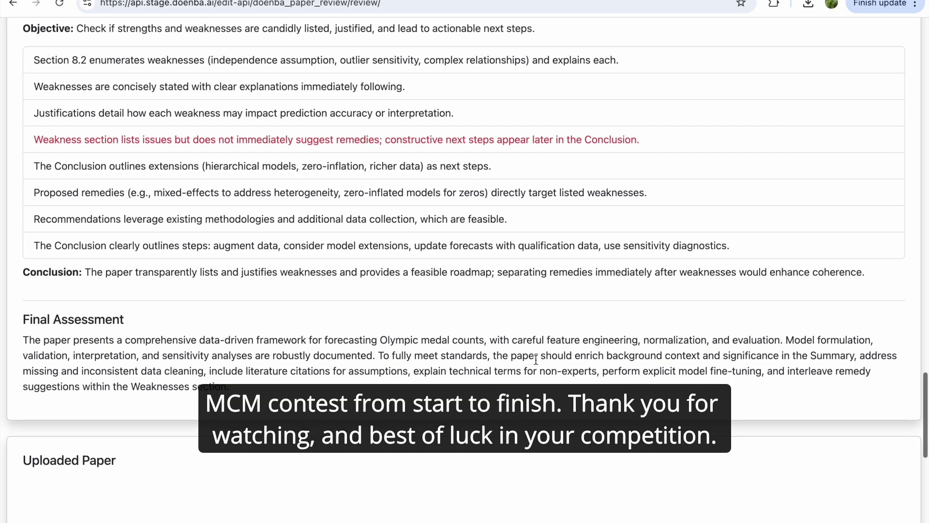